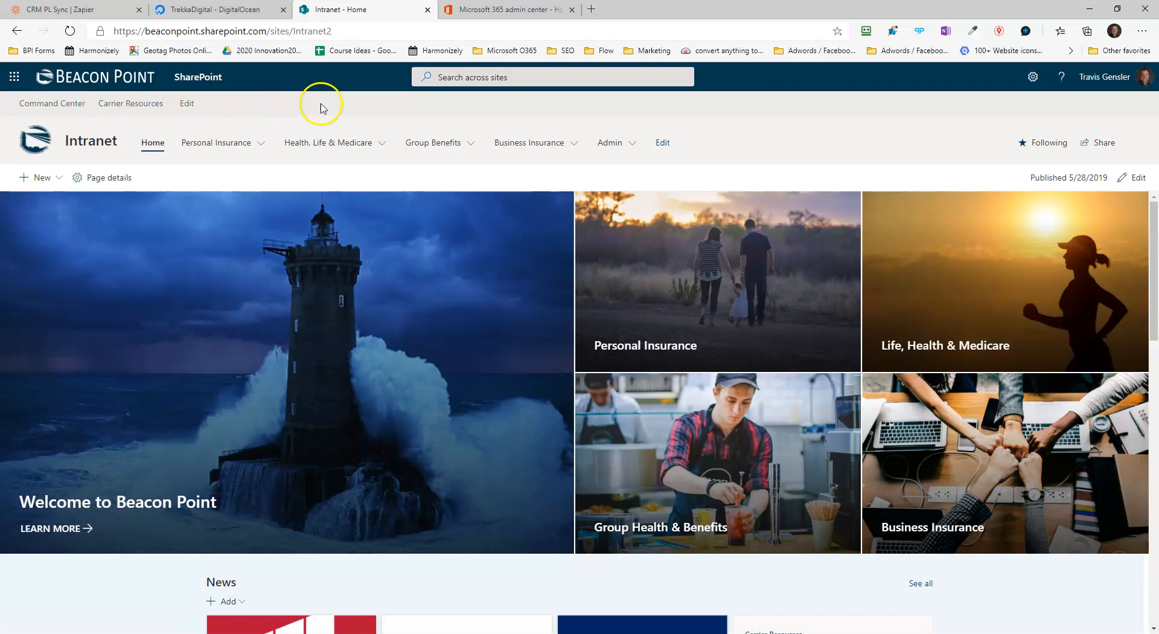
Step: Load portal.microsoft.com in the Microsoft 365 admin center browser tab and open the Admin app
left_click(65, 108)
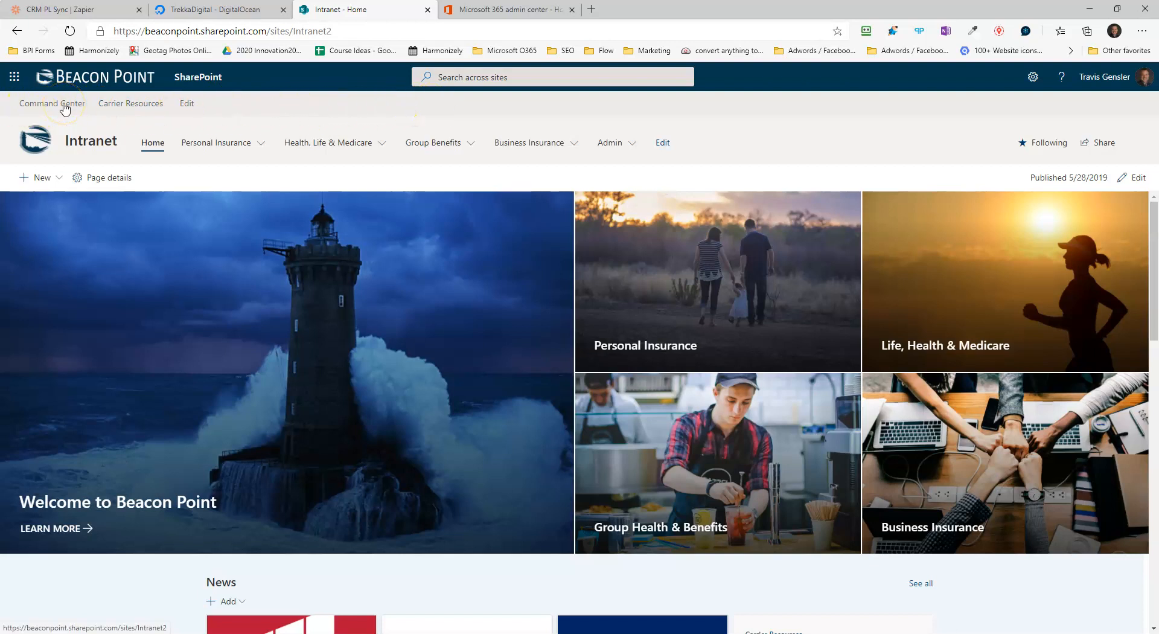
left_click(484, 10)
left_click(126, 87)
left_click(126, 32)
type("portal.microsoft.com")
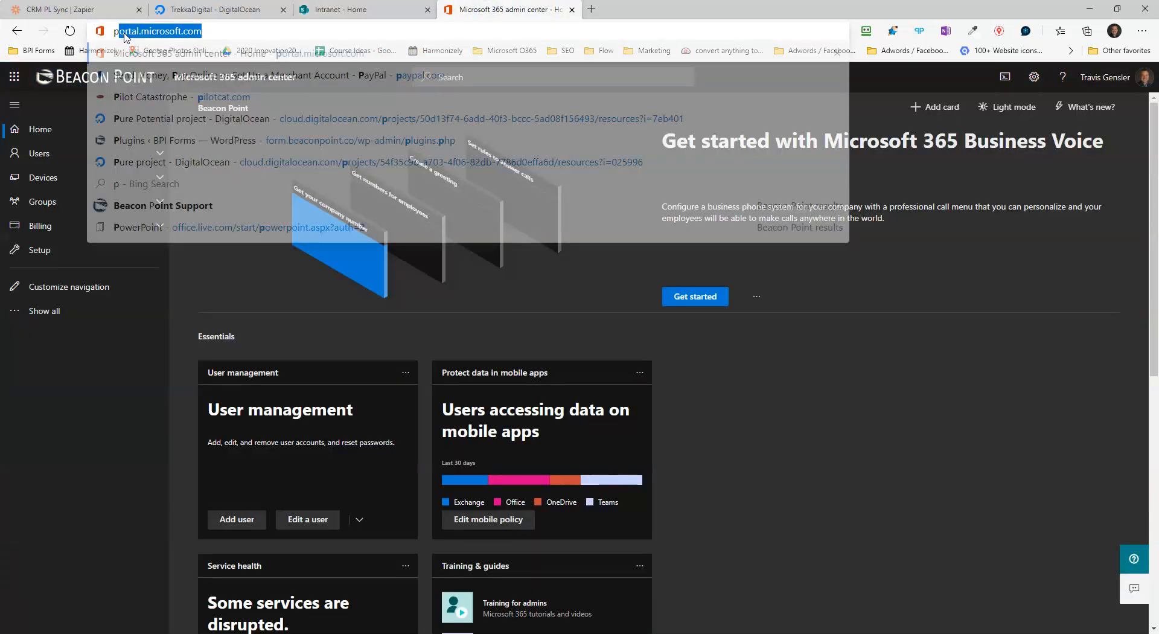
key("Return")
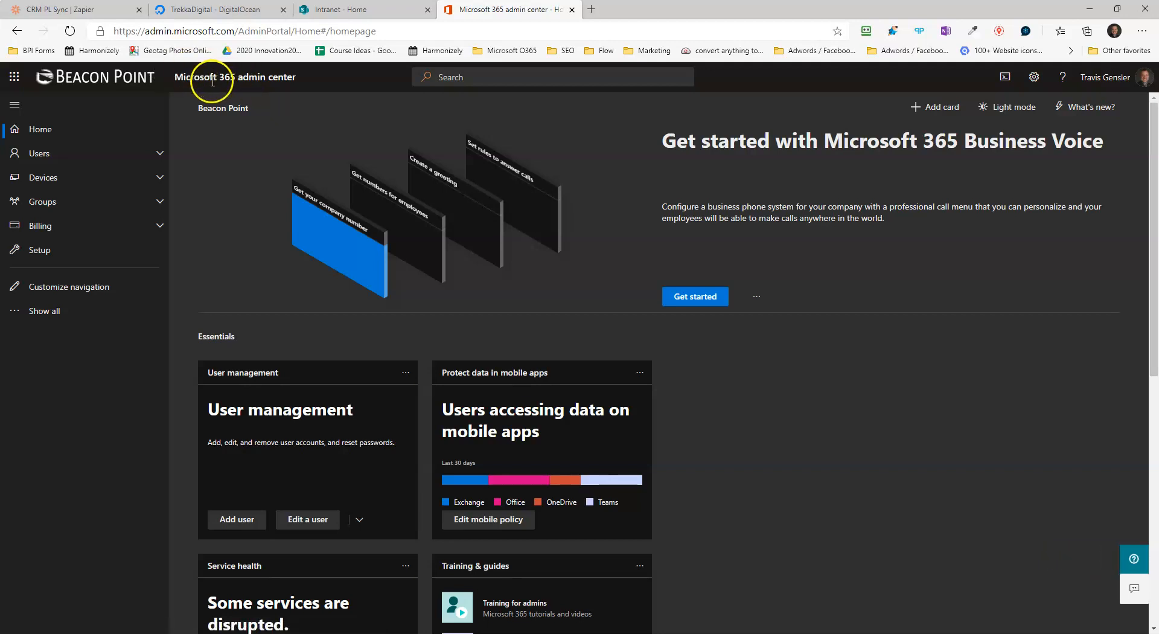
left_click(12, 79)
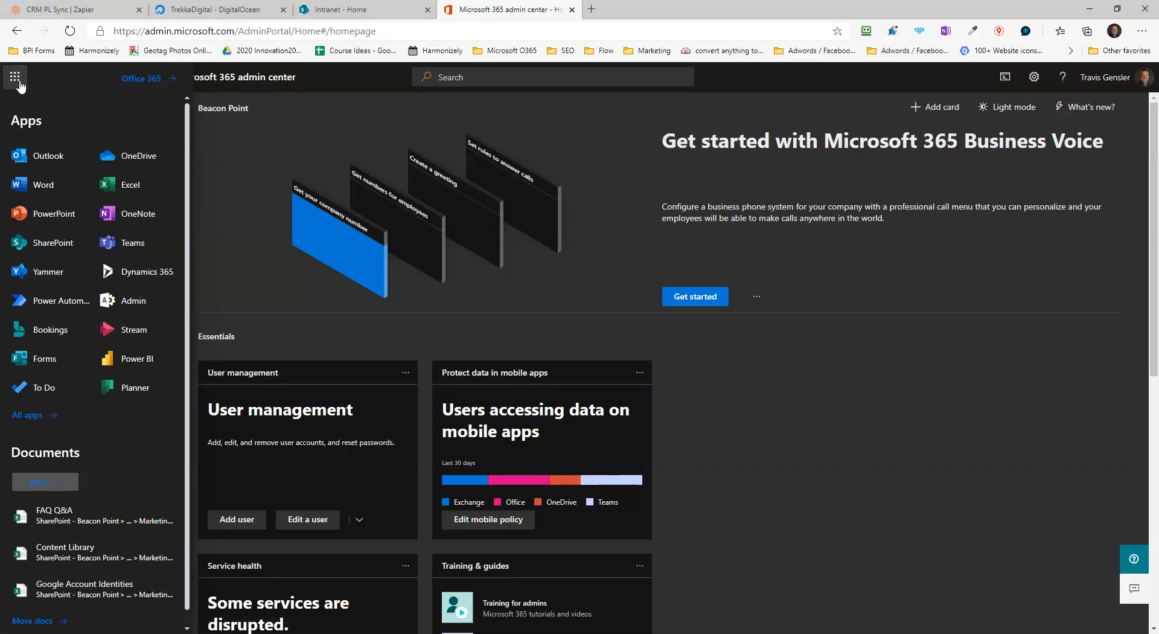
left_click(127, 305)
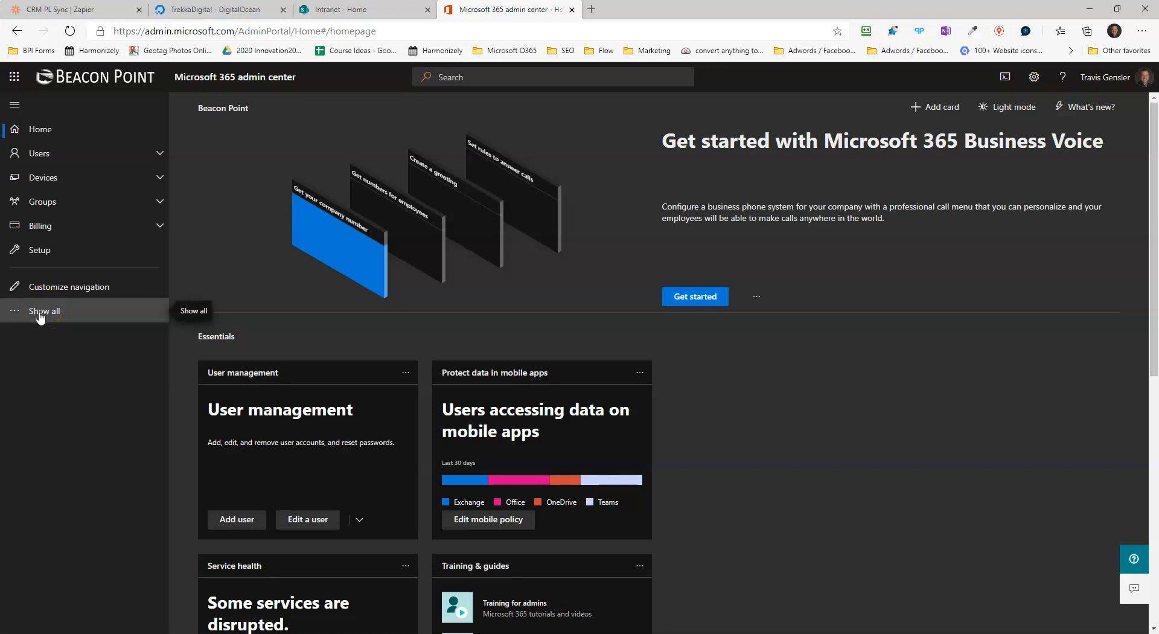
Step: Expand the full admin navigation and open the SharePoint admin center
left_click(40, 318)
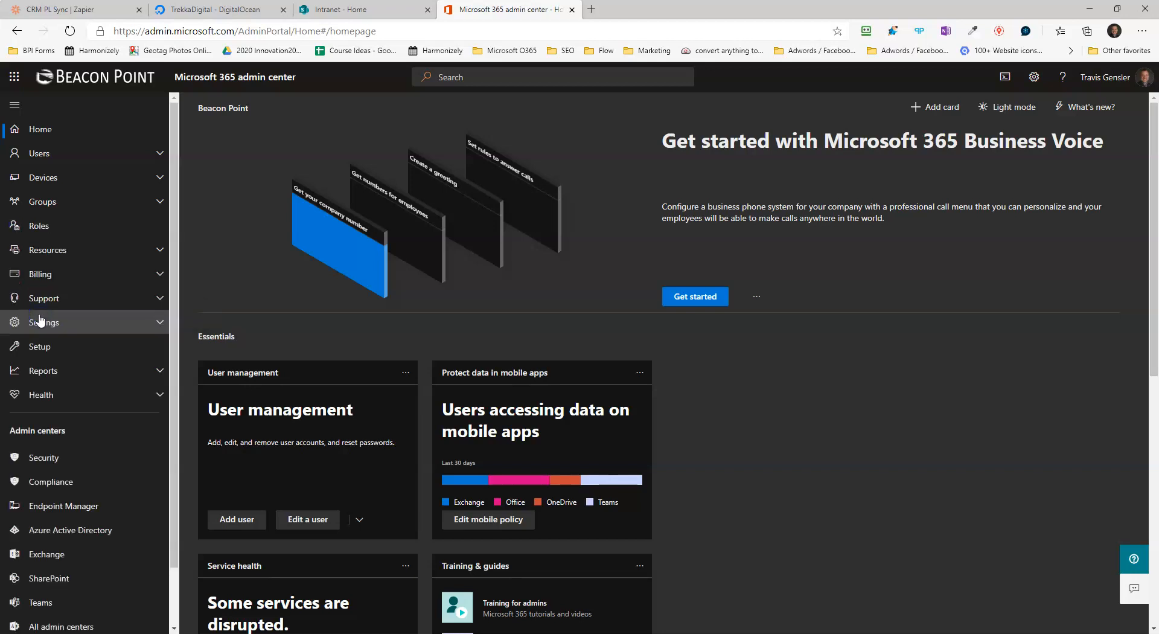
scroll(40, 323, "down", 1)
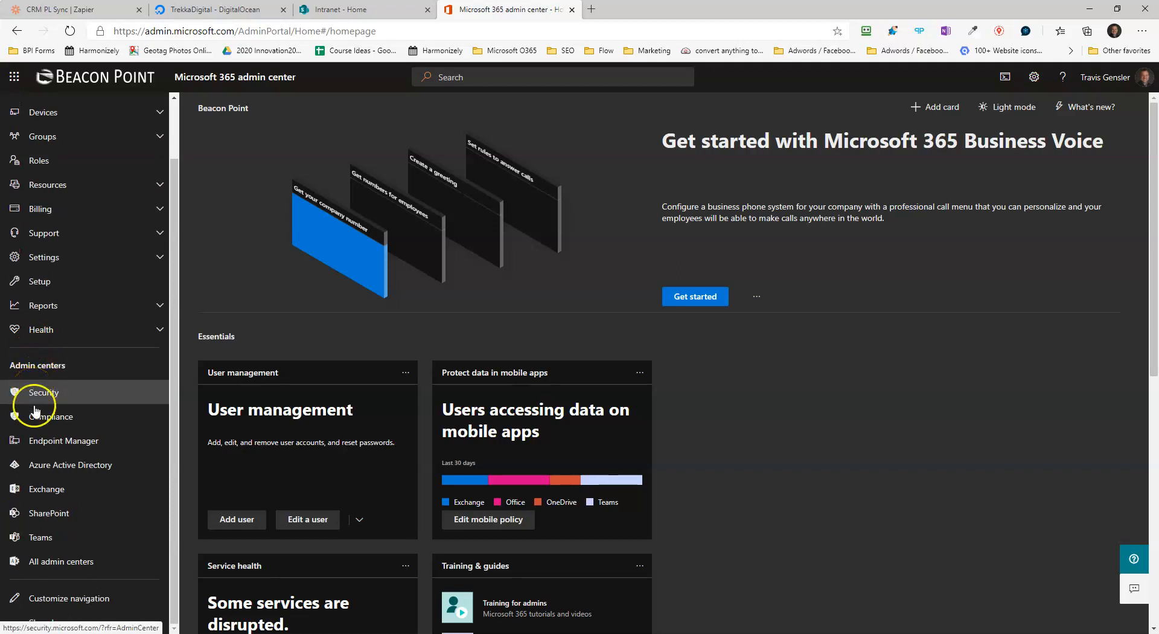
left_click(46, 514)
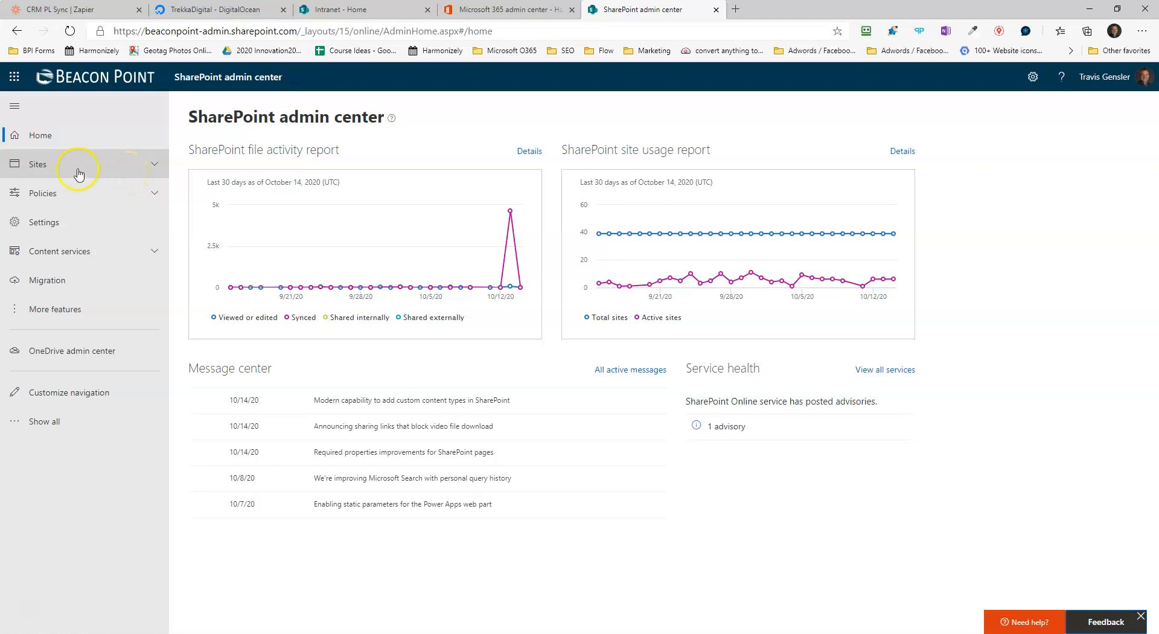
Step: Open the list of active sites in the SharePoint admin center
left_click(53, 164)
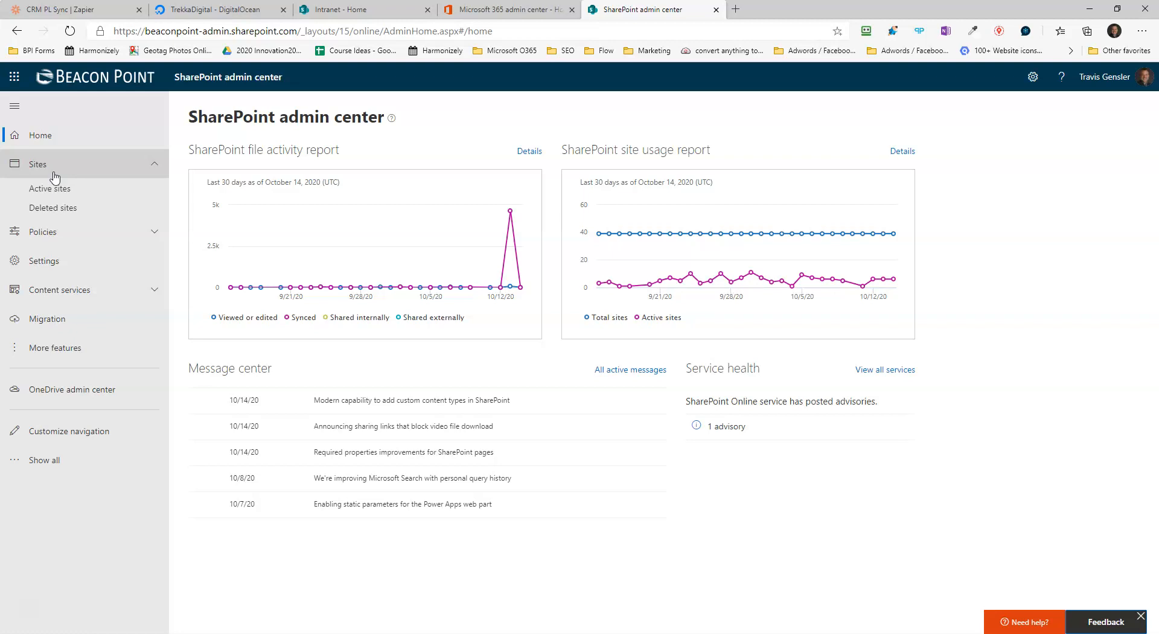
left_click(52, 189)
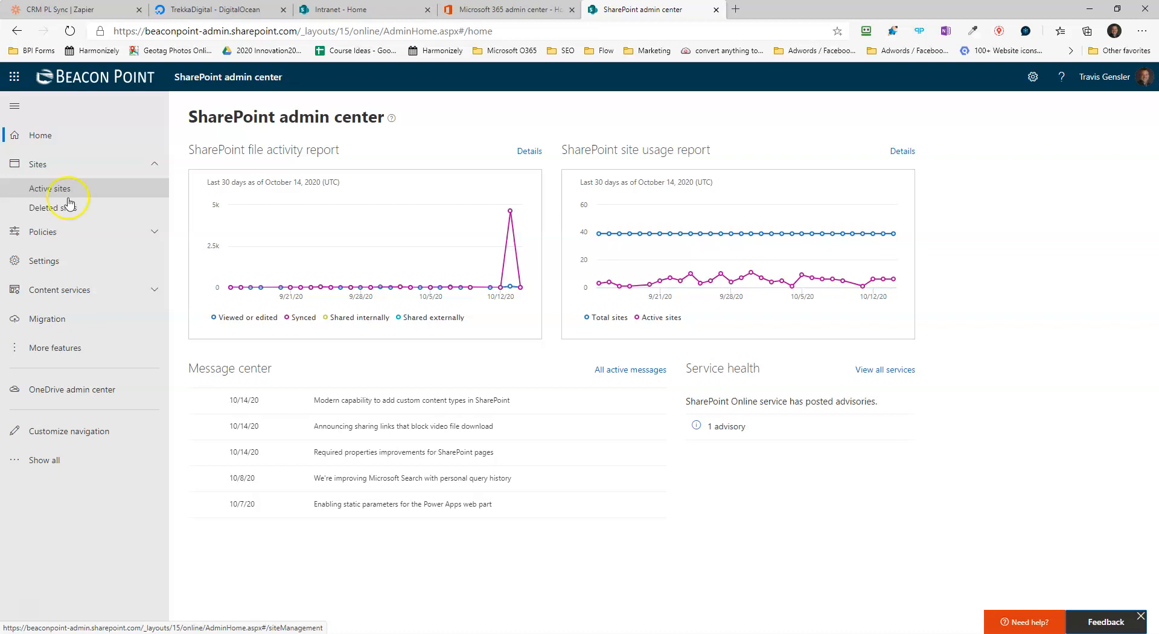
left_click(63, 216)
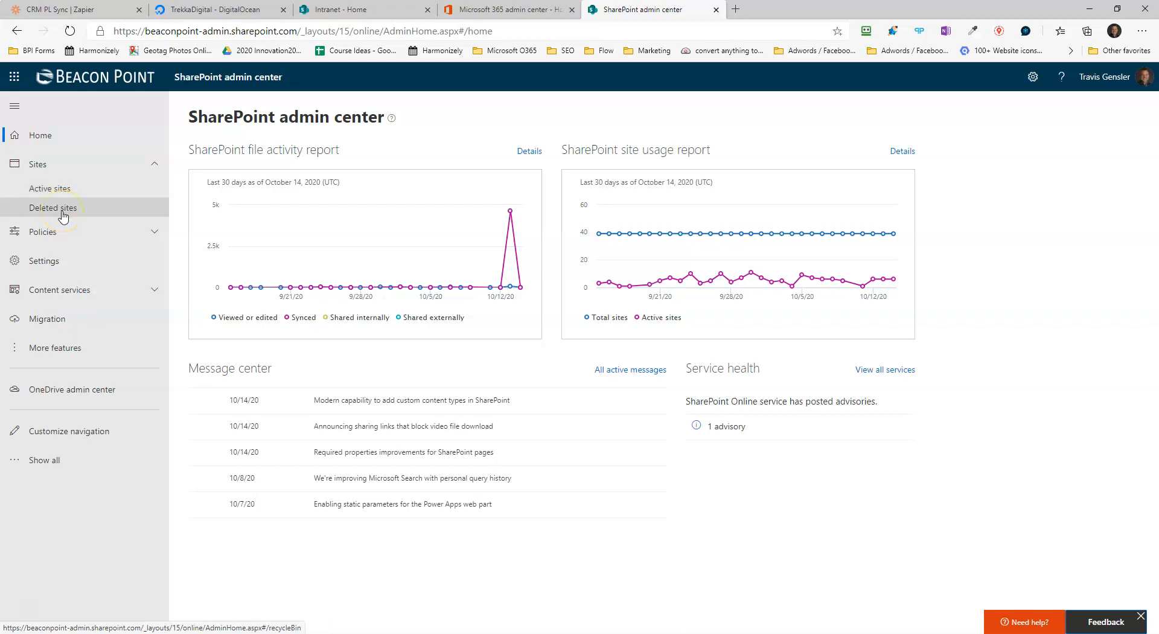
left_click(53, 191)
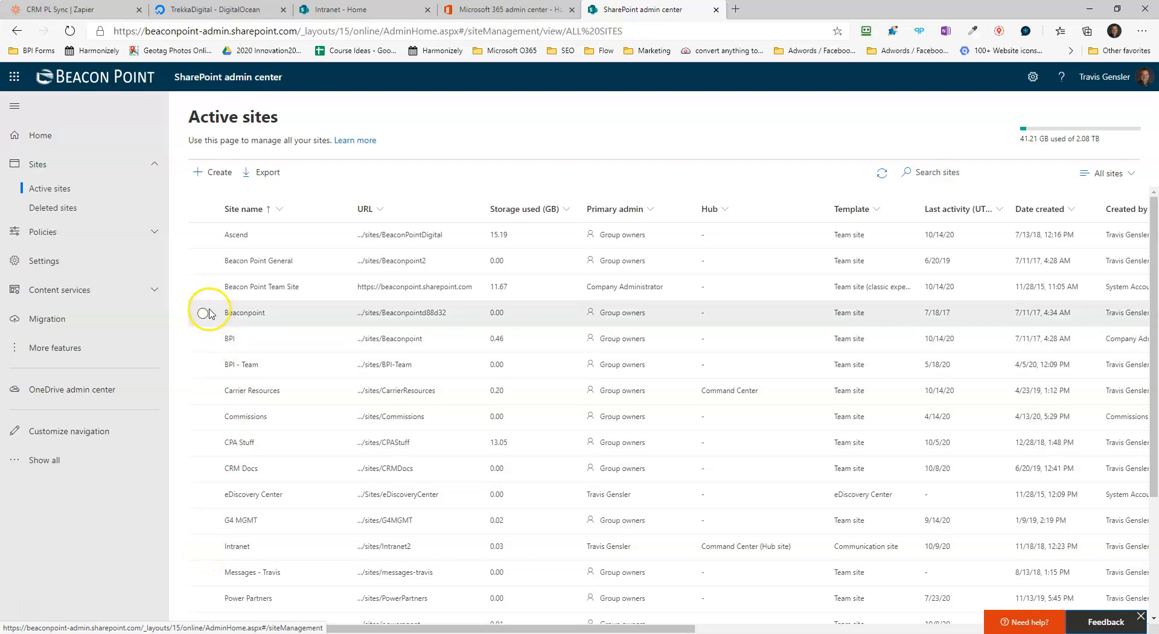
Step: Register the Beacon Point Team Site as a hub site, keeping its default hub name and leaving the people who can associate sites empty
left_click(203, 288)
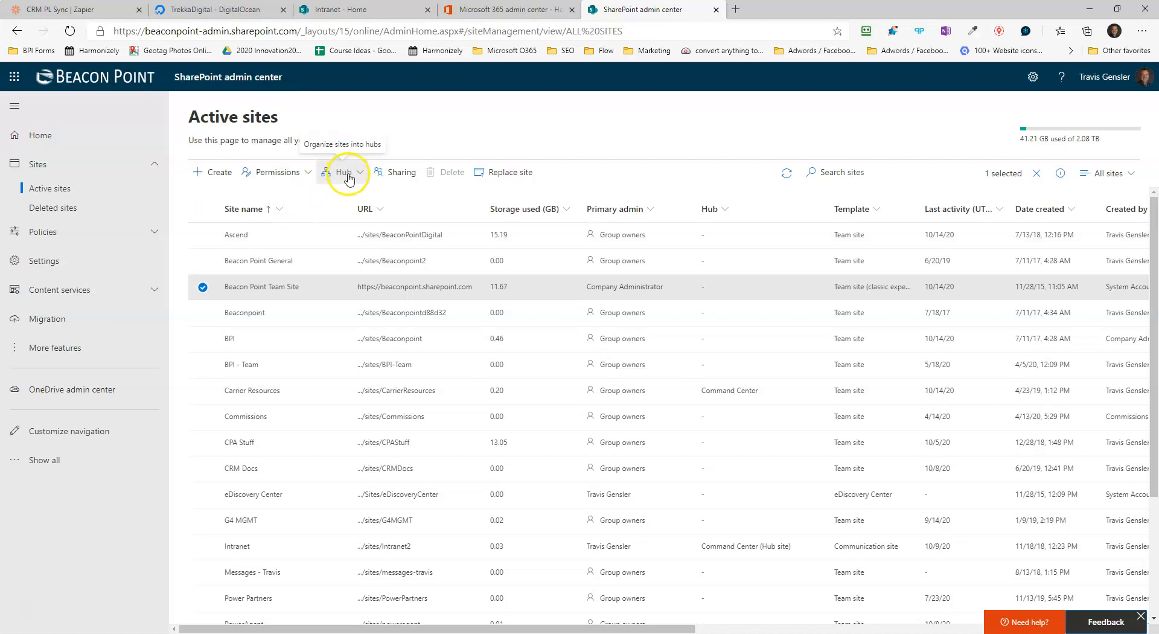
left_click(344, 175)
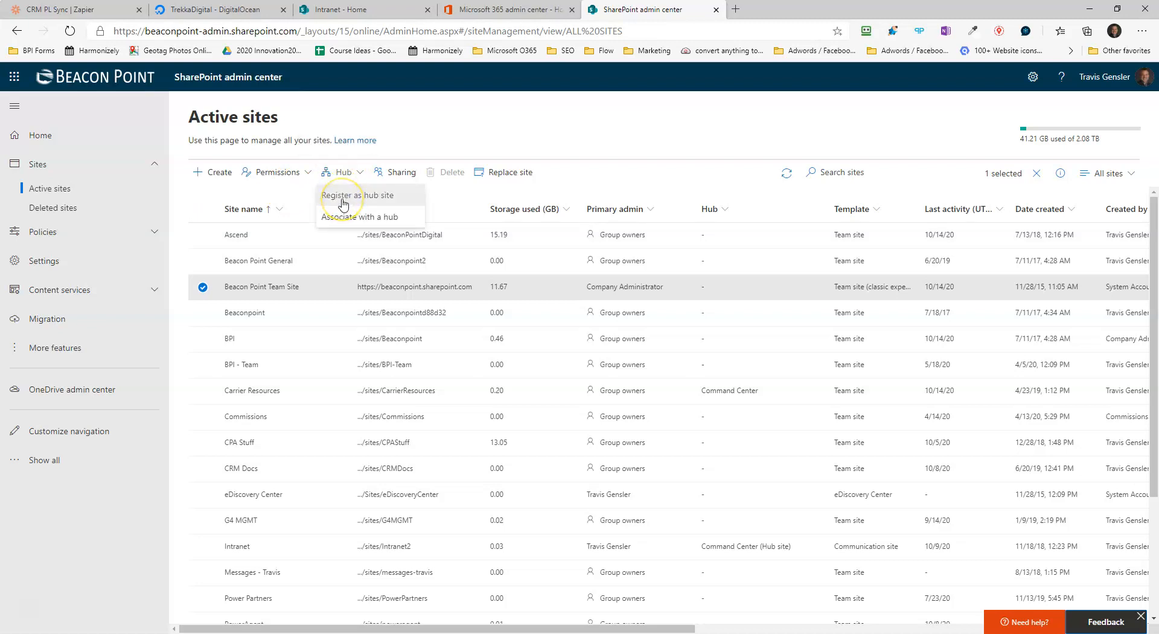
left_click(343, 199)
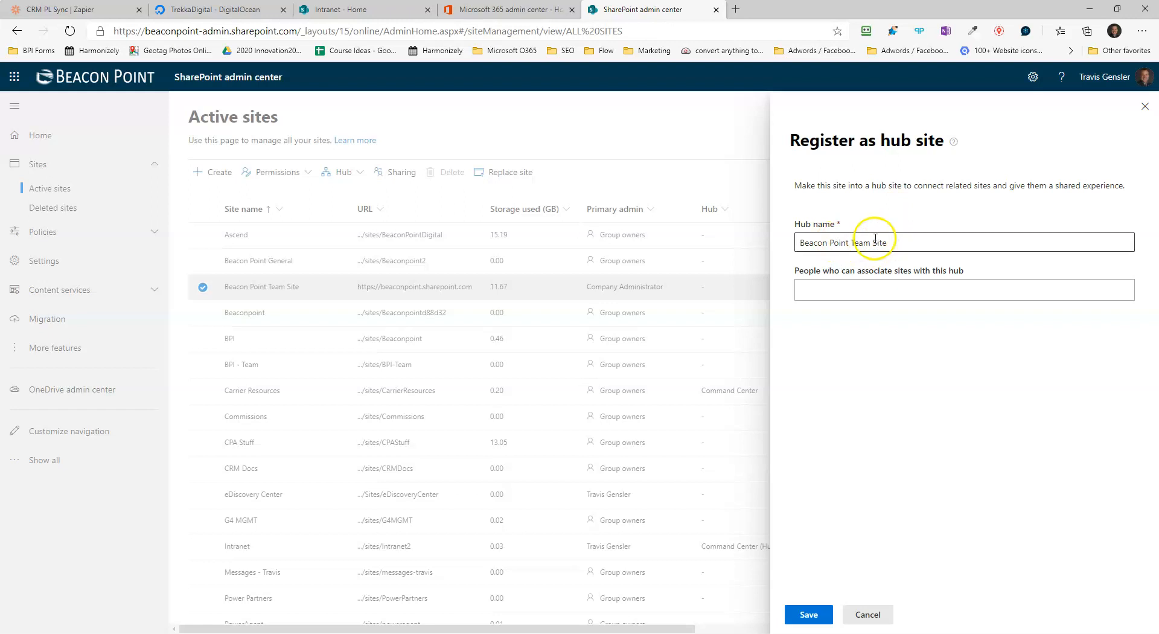
left_click(845, 286)
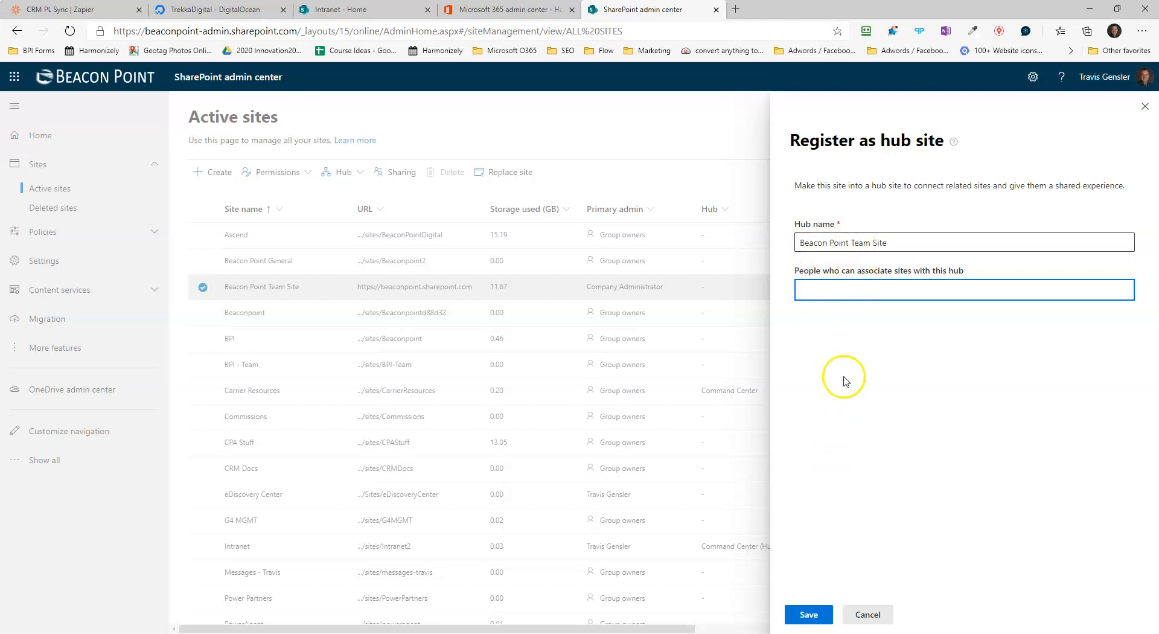
left_click(809, 615)
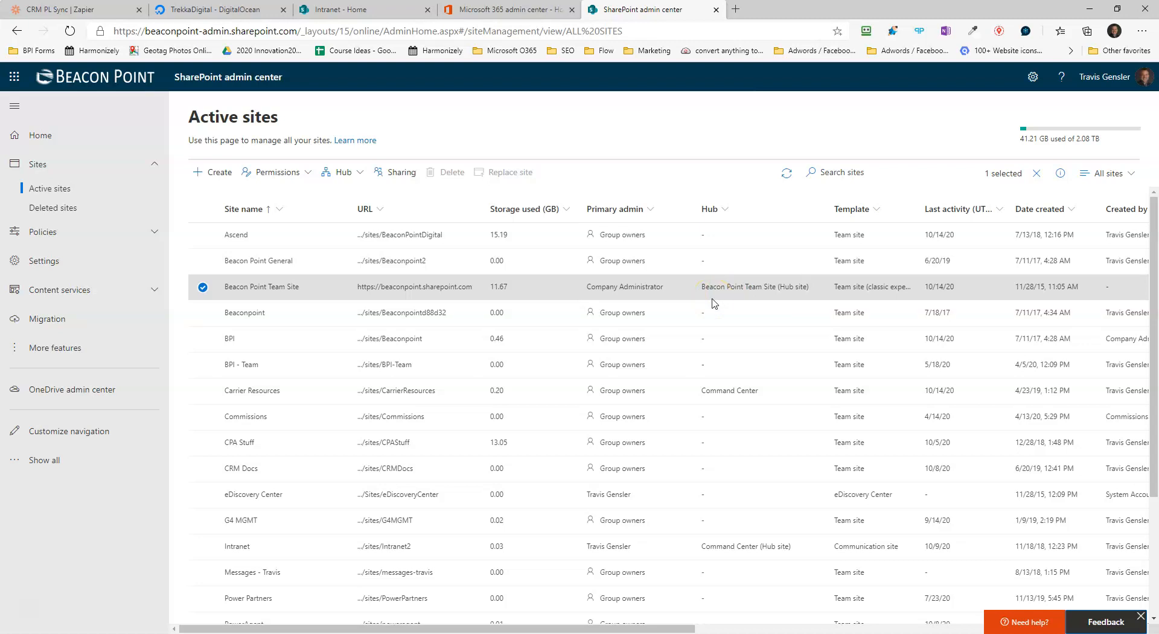
Step: Associate the Beacon Point General site with the Beacon Point Team Site hub and save the association
left_click(344, 9)
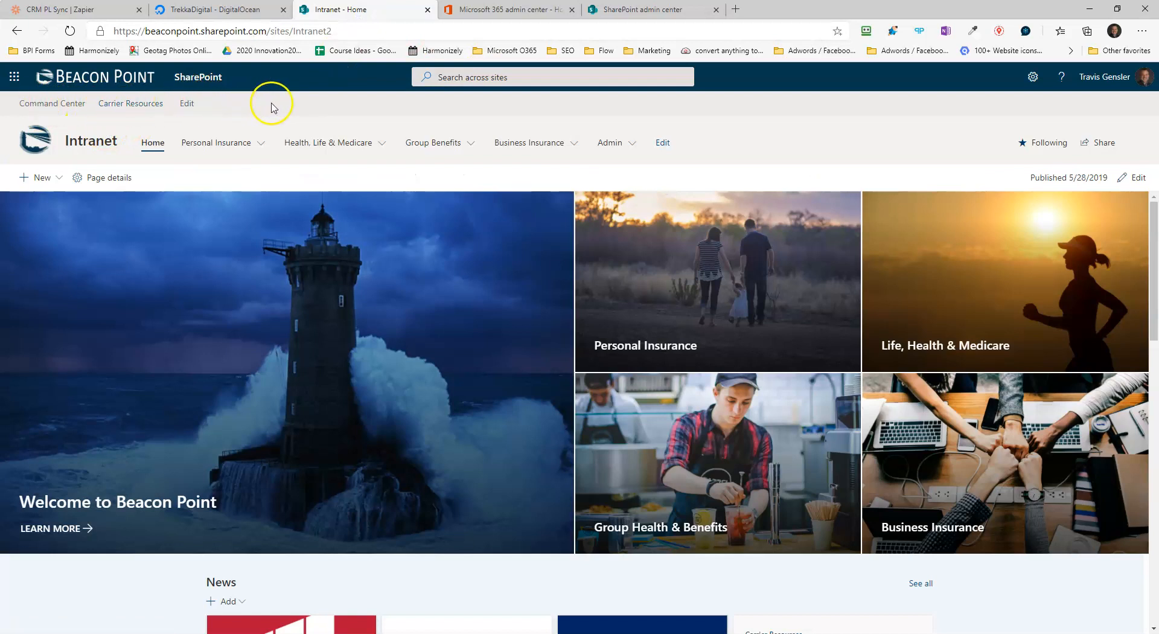
left_click(635, 11)
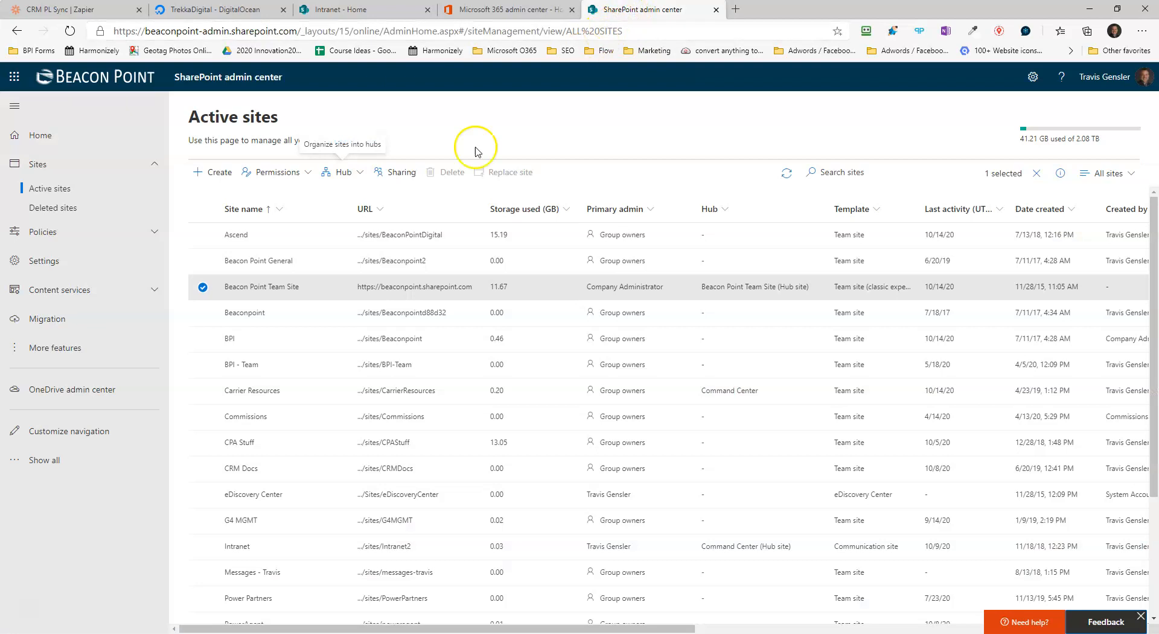
left_click(203, 261)
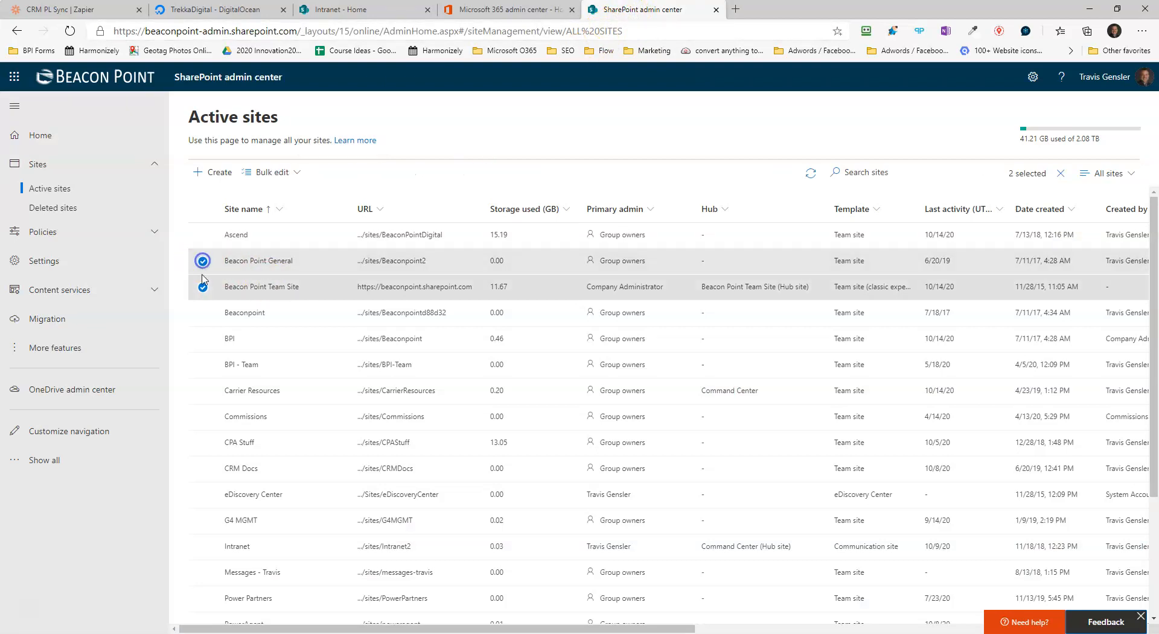
left_click(203, 287)
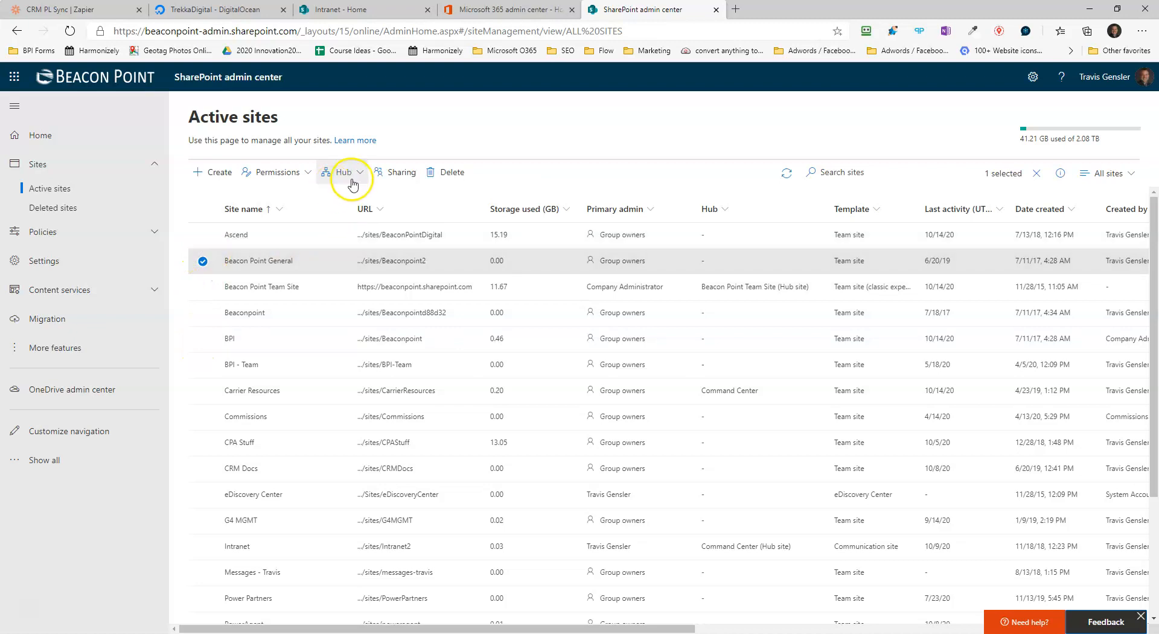
left_click(358, 173)
left_click(354, 217)
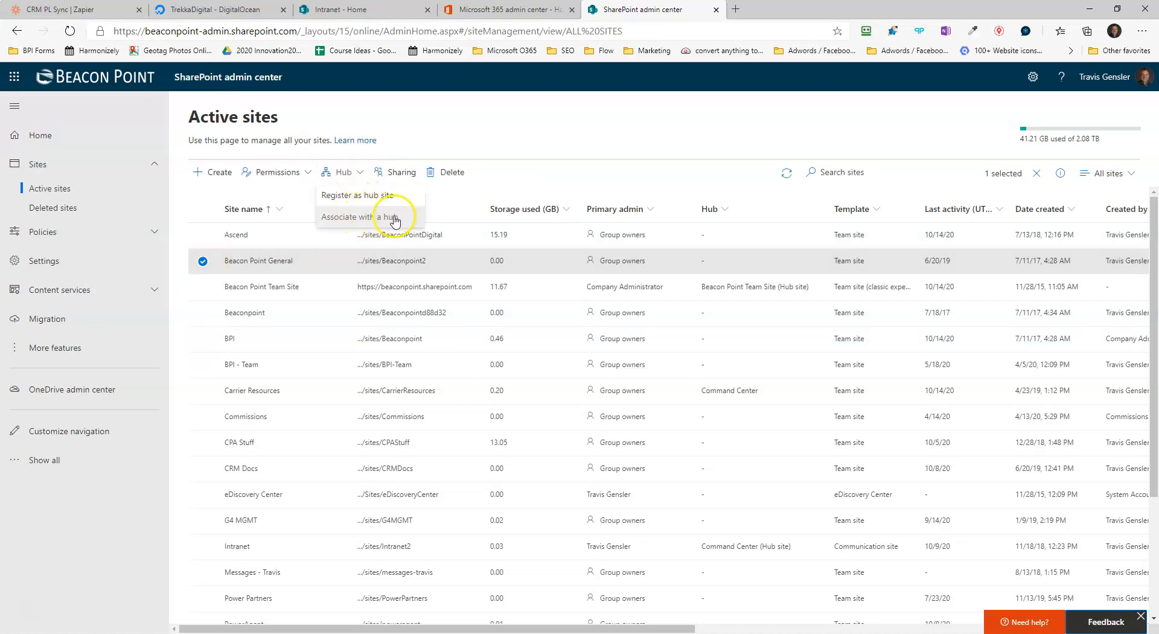
left_click(392, 218)
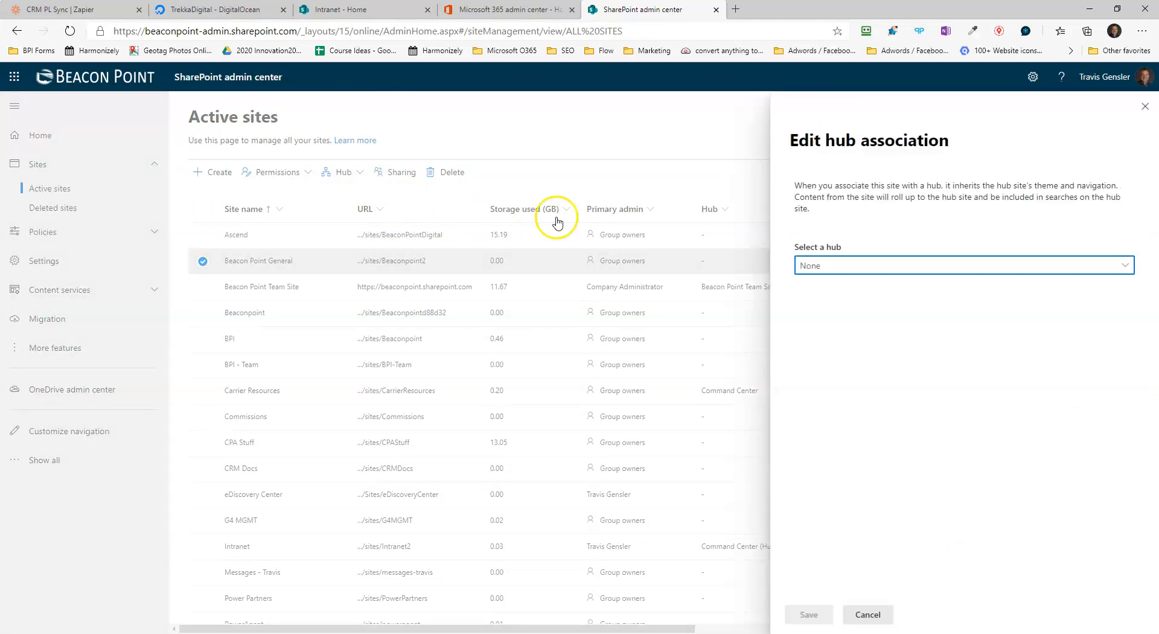
left_click(828, 268)
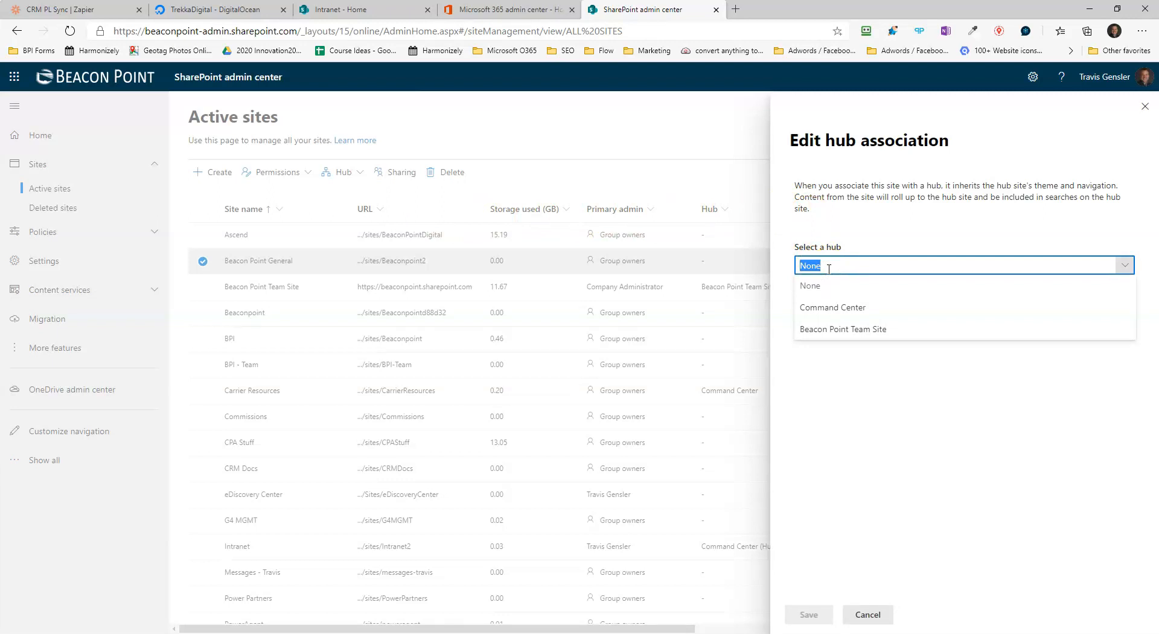
left_click(825, 334)
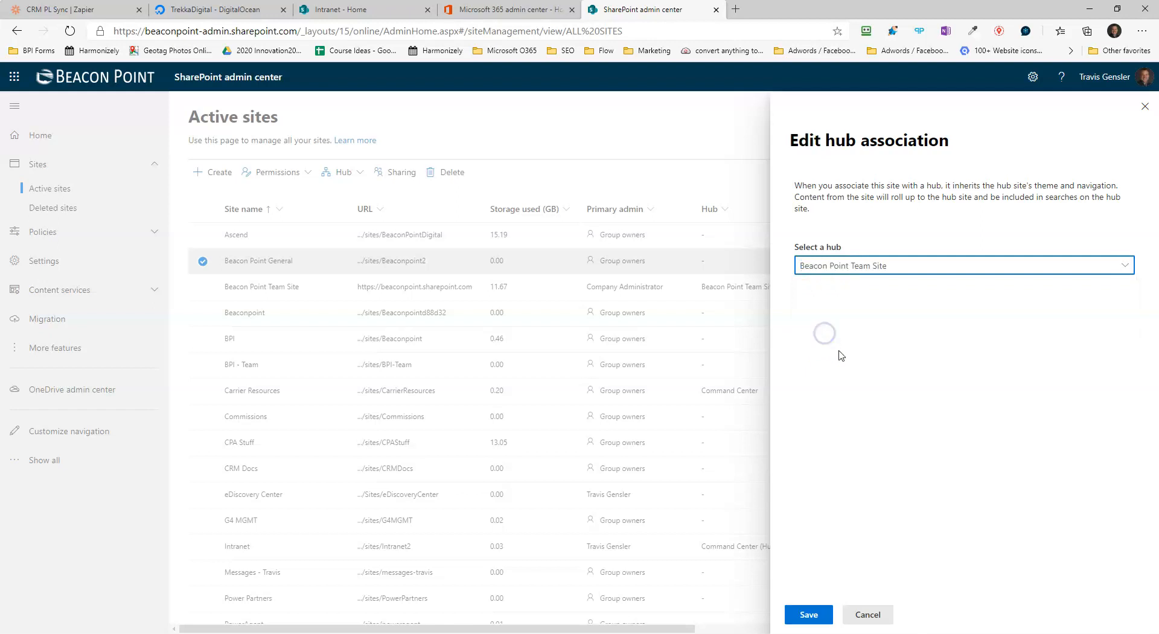
left_click(809, 614)
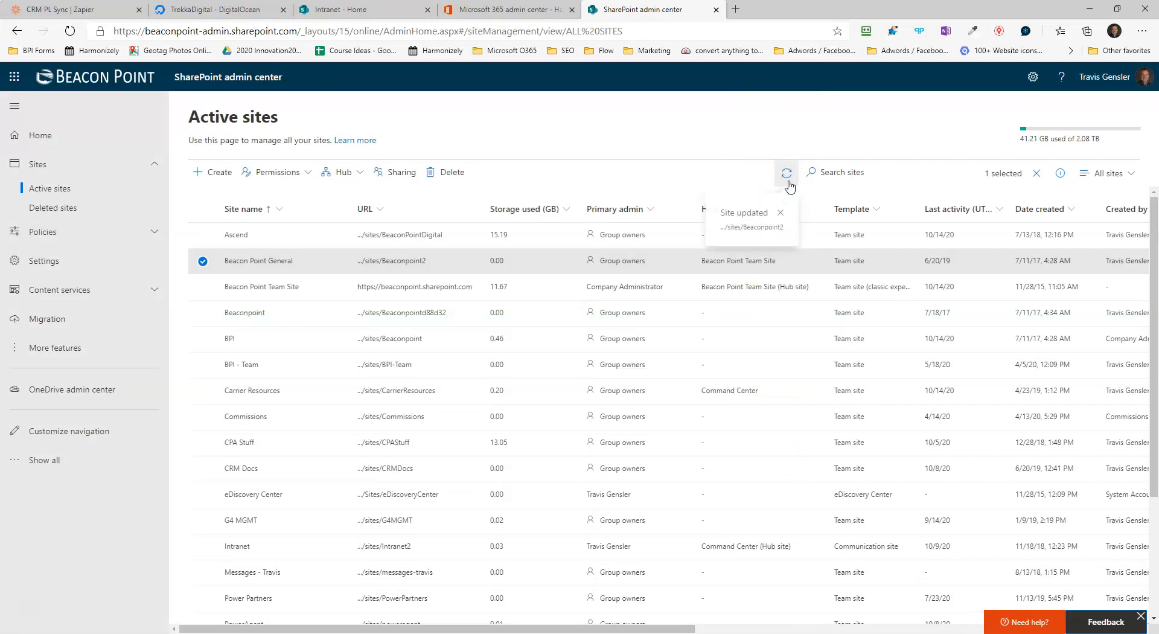
left_click(780, 212)
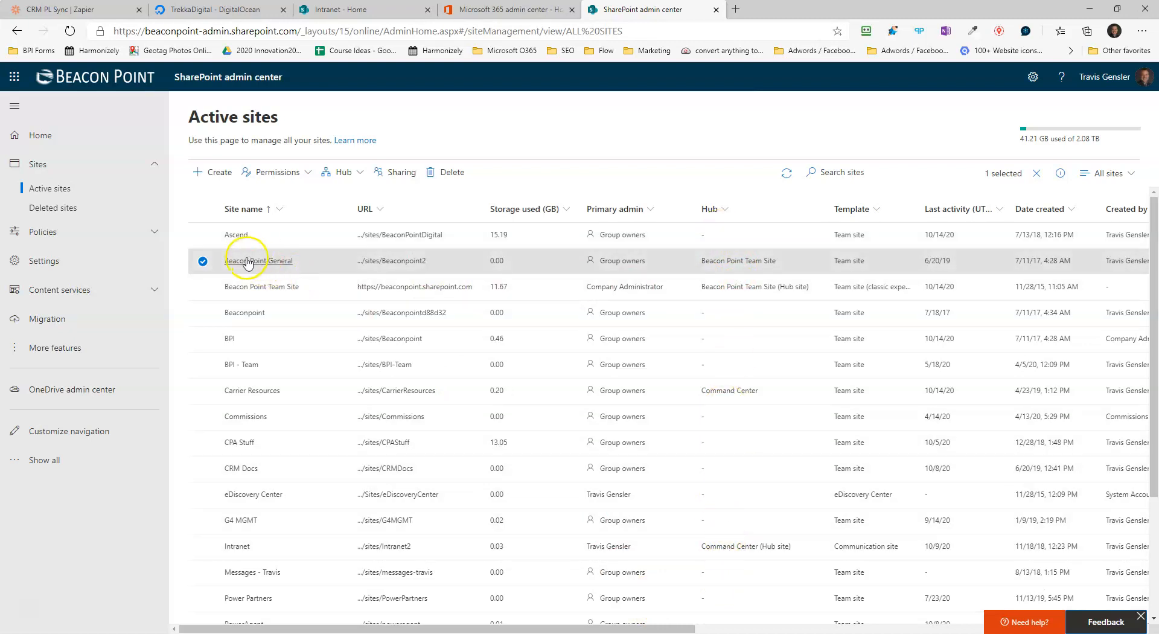
Step: Change the Beacon Point General site's hub association to None, save it and dismiss the progress details
left_click(359, 175)
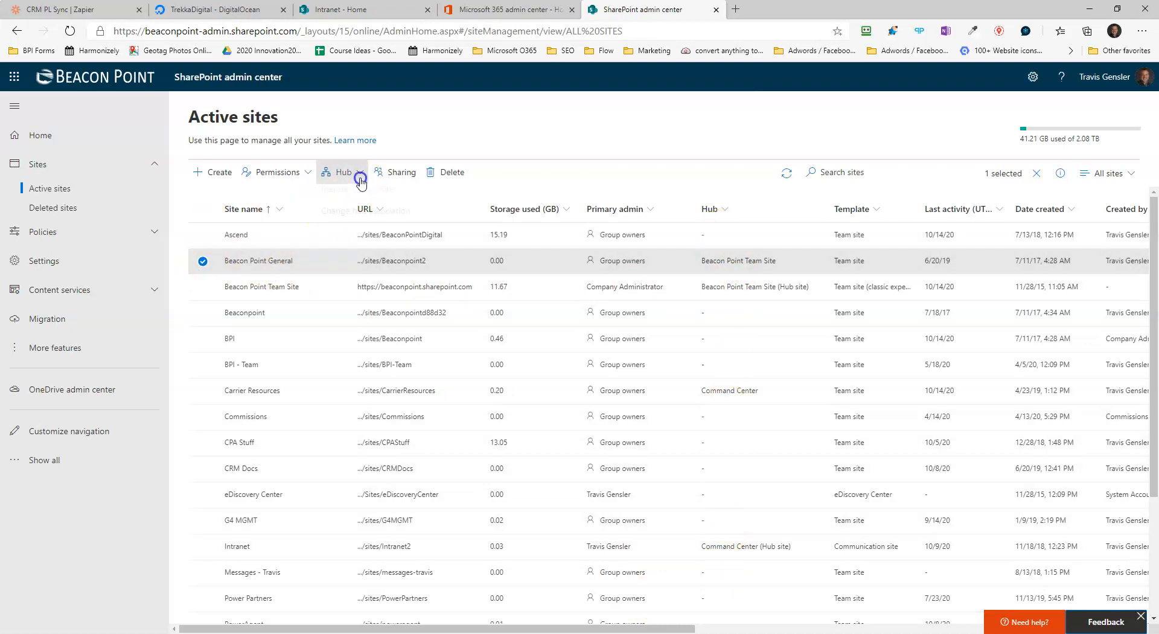
left_click(371, 222)
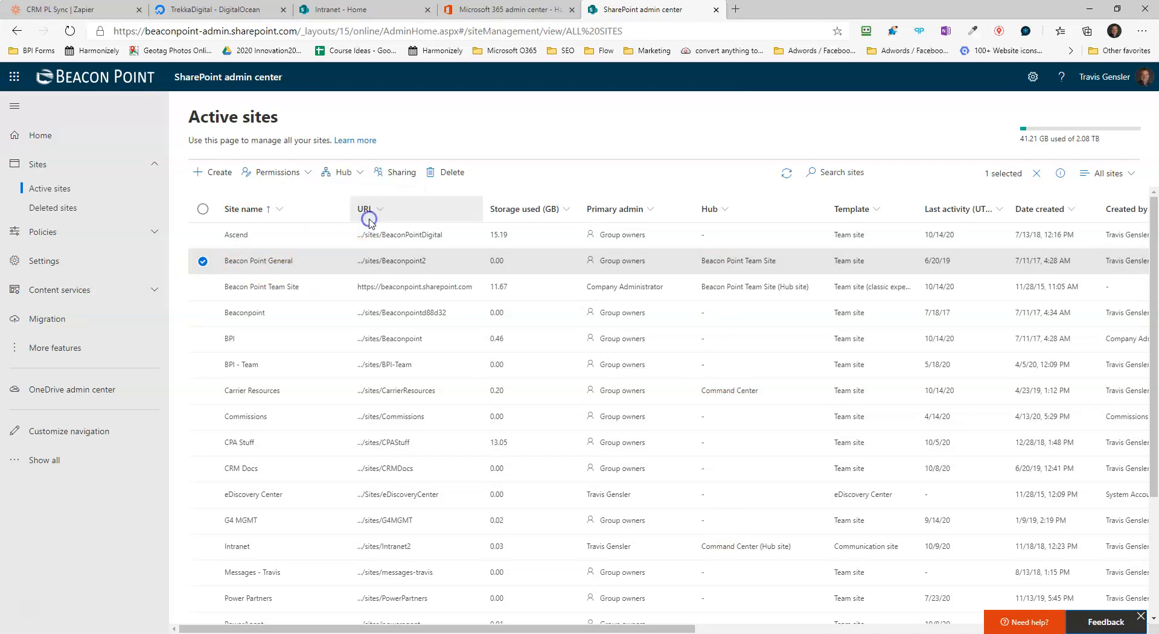
left_click(886, 262)
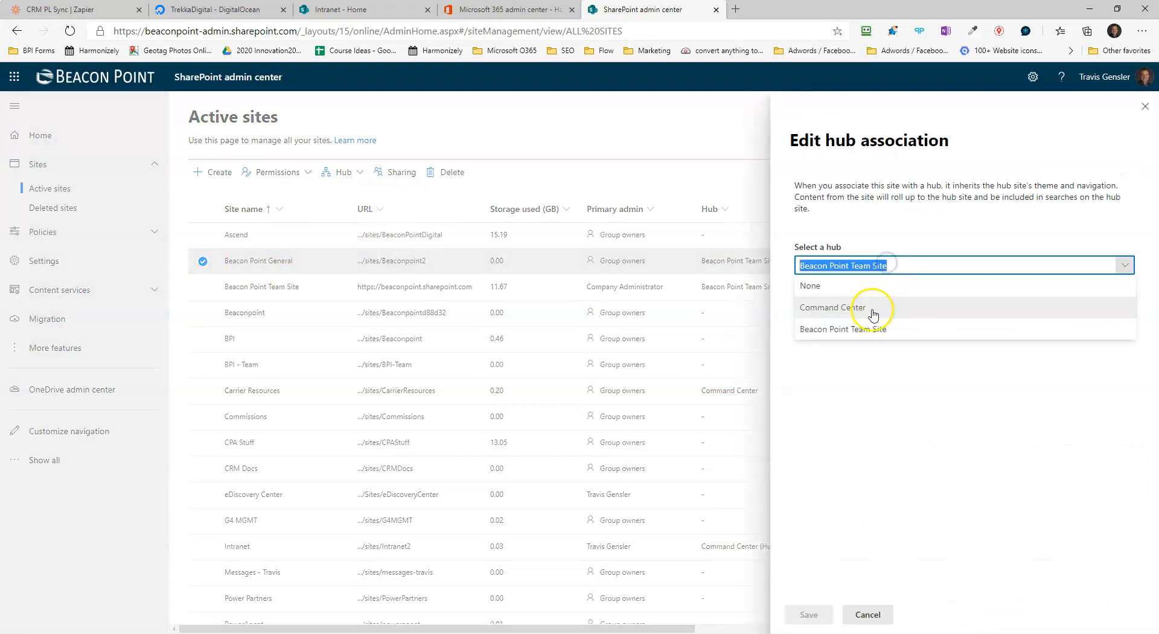
left_click(869, 310)
left_click(881, 263)
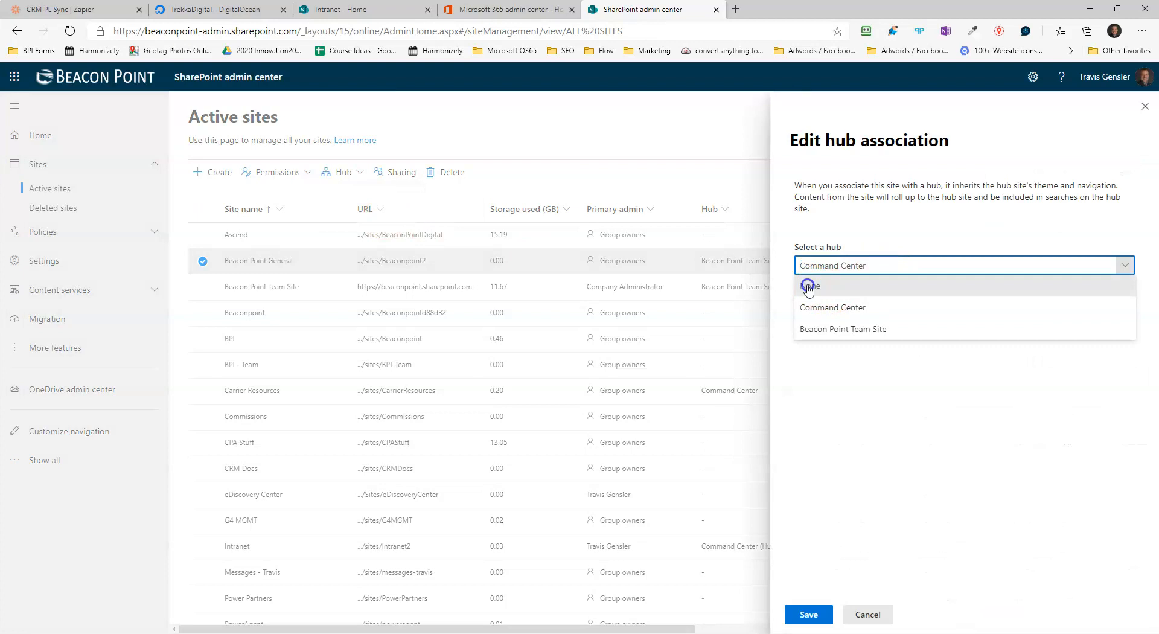
left_click(809, 285)
left_click(809, 614)
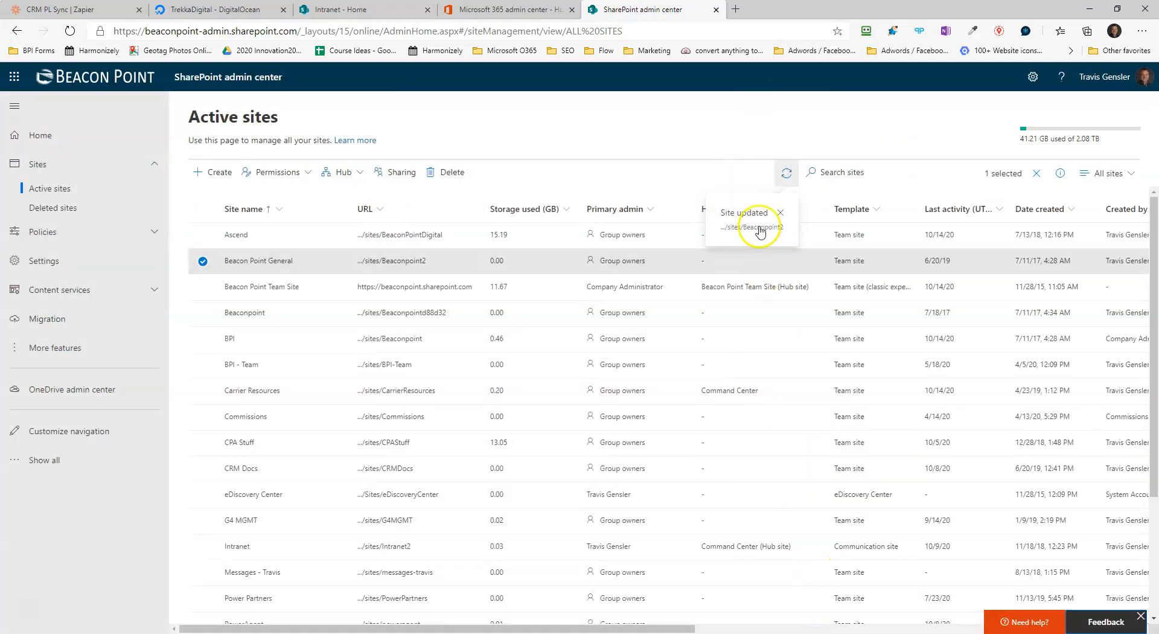
left_click(781, 208)
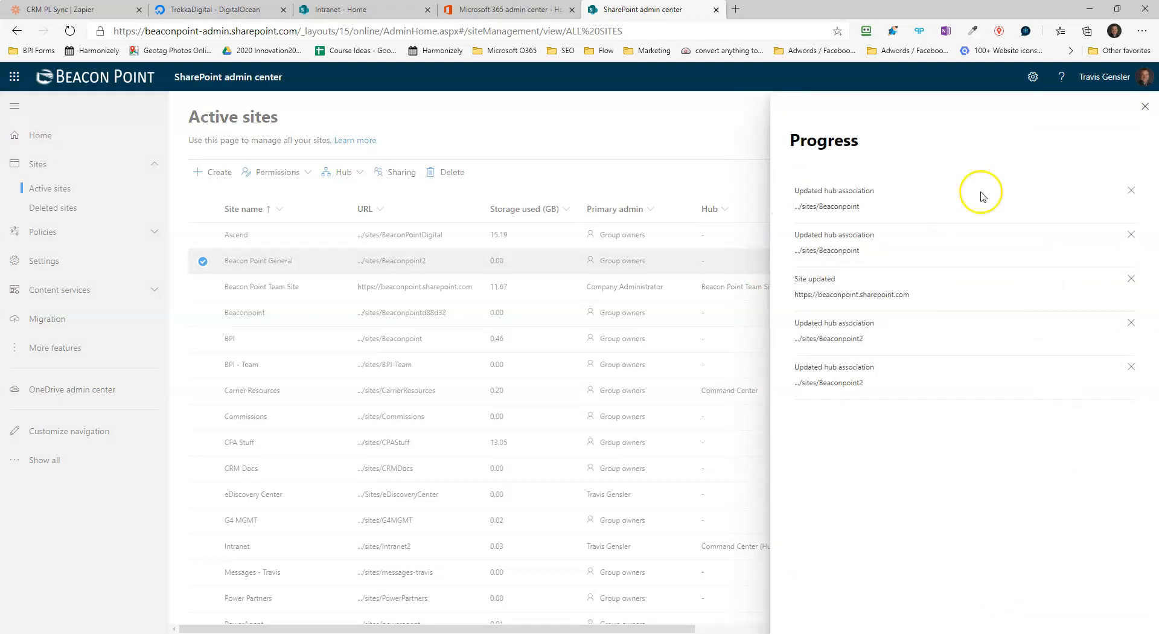
left_click(1144, 106)
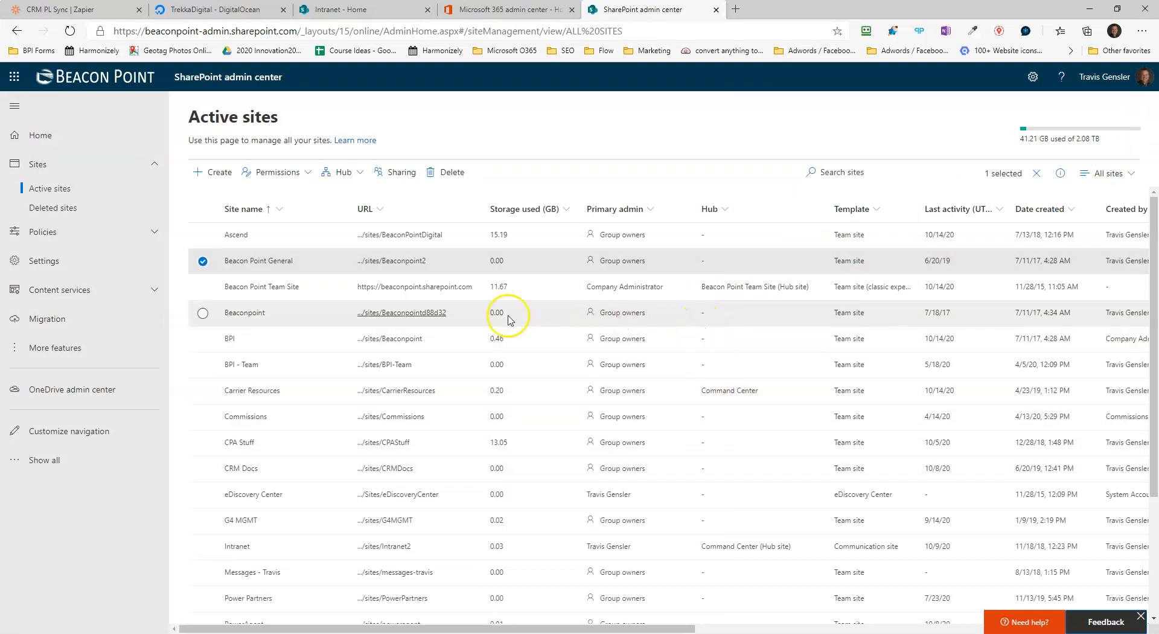
Step: Unregister the Beacon Point Team Site as a hub site, confirm it, and switch to the Intranet home page
left_click(203, 261)
left_click(203, 287)
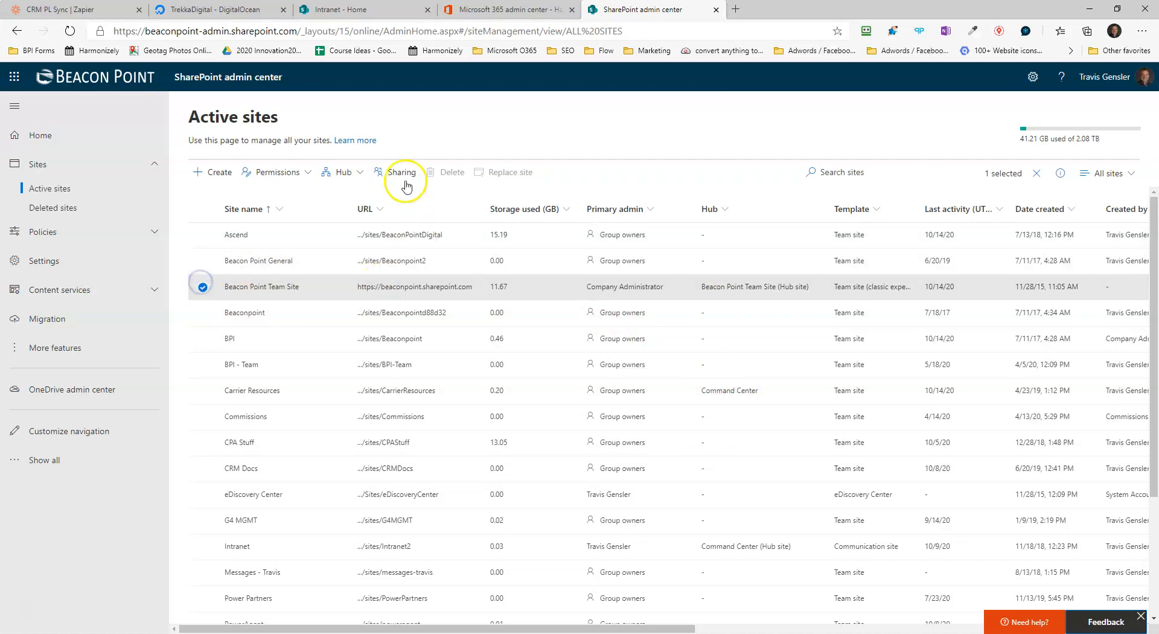
left_click(340, 173)
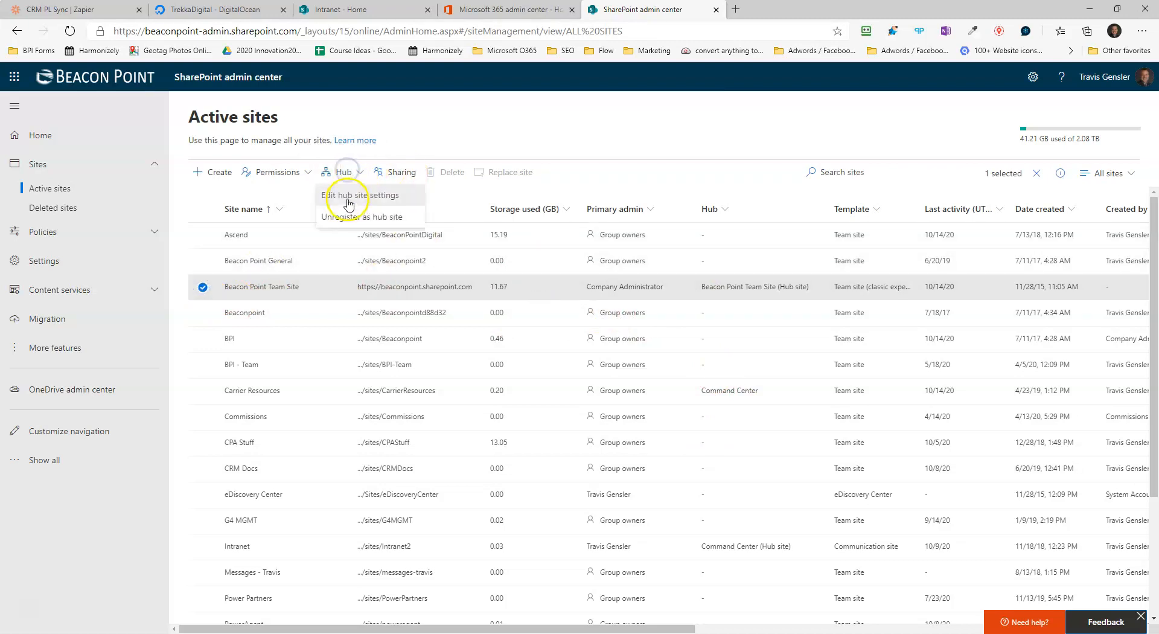
left_click(348, 218)
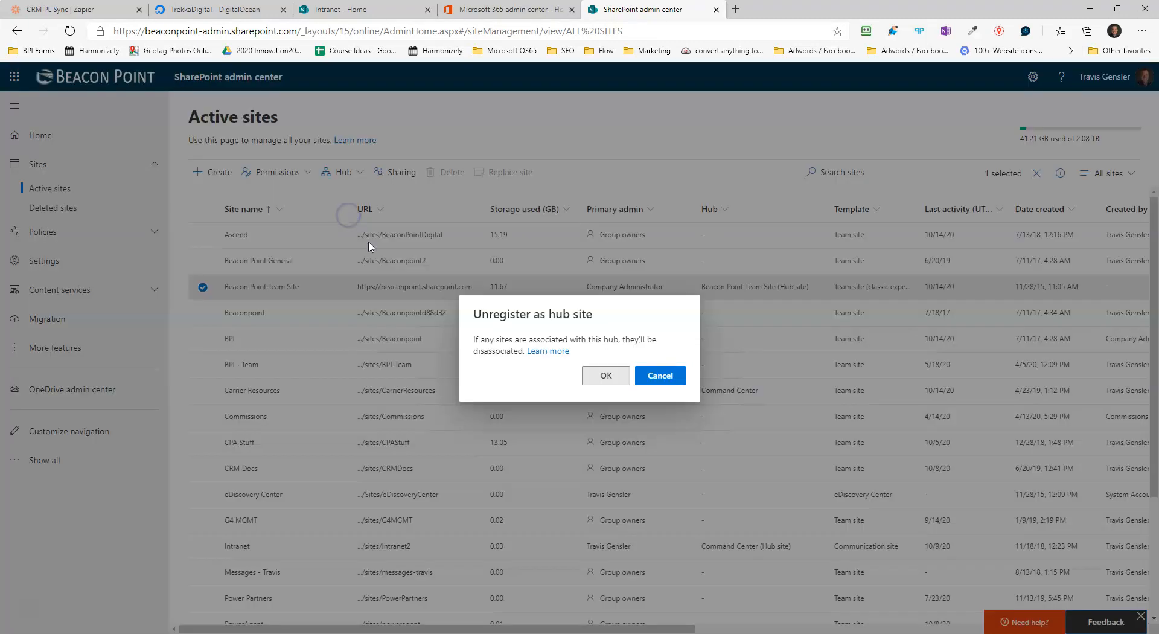
left_click(615, 377)
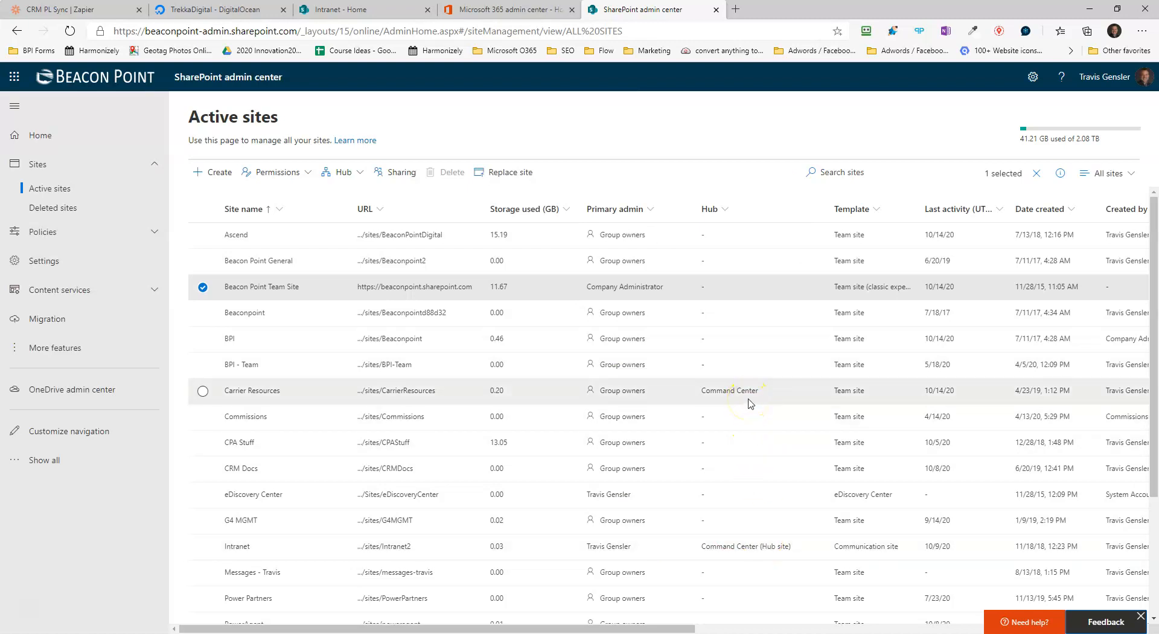
left_click(353, 9)
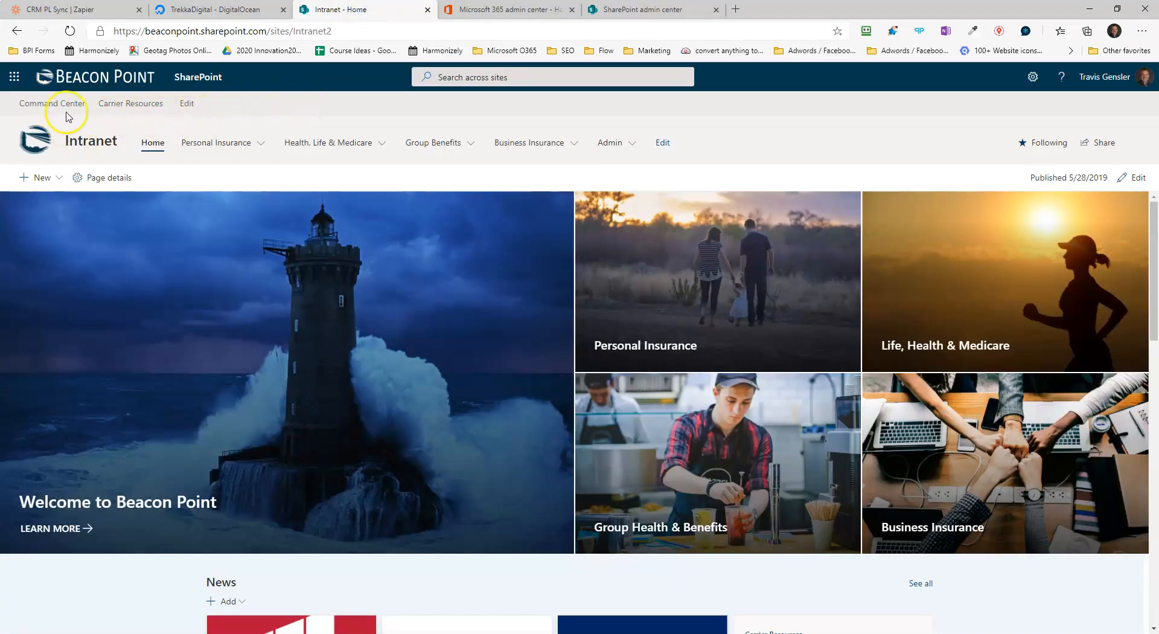
left_click(188, 105)
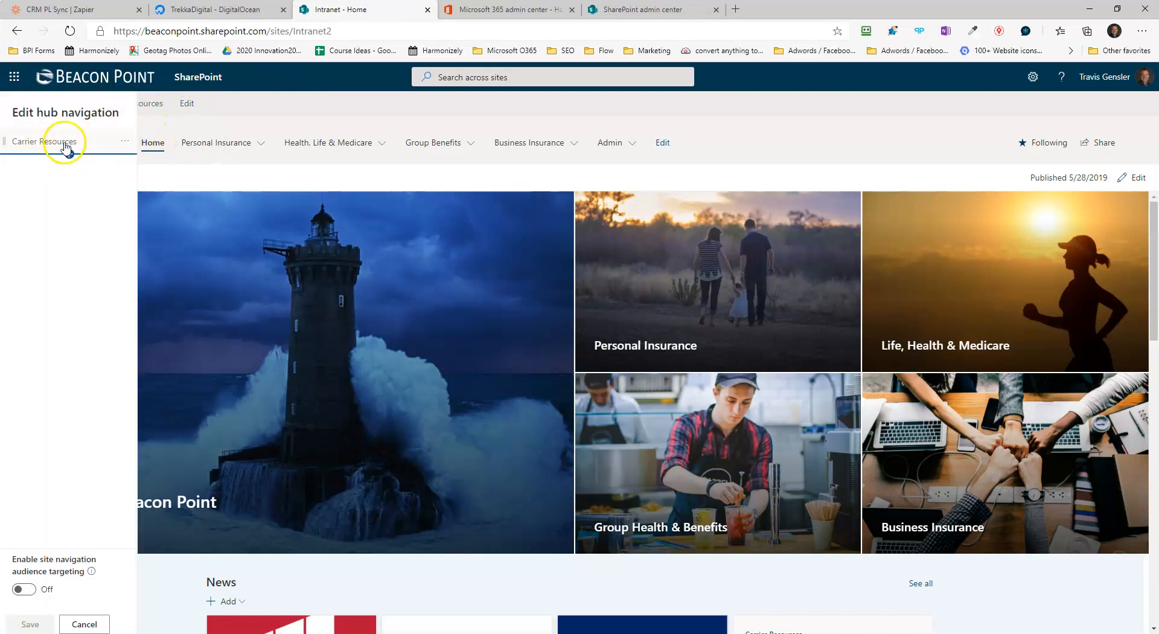
mouse_move(69, 158)
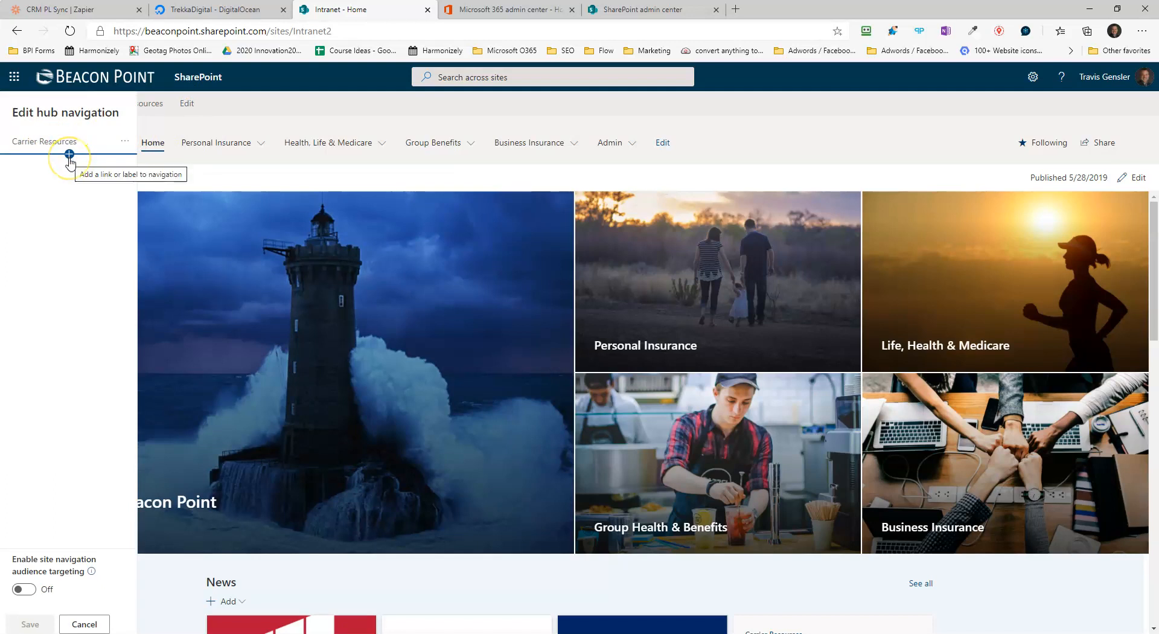
left_click(69, 155)
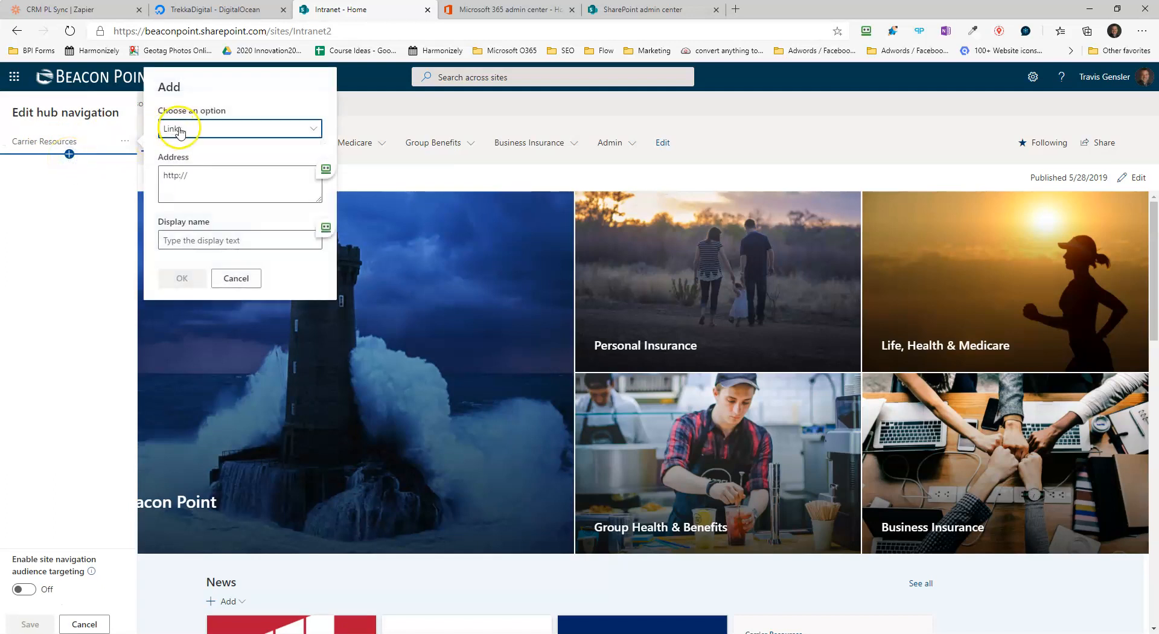
left_click(180, 129)
left_click(252, 92)
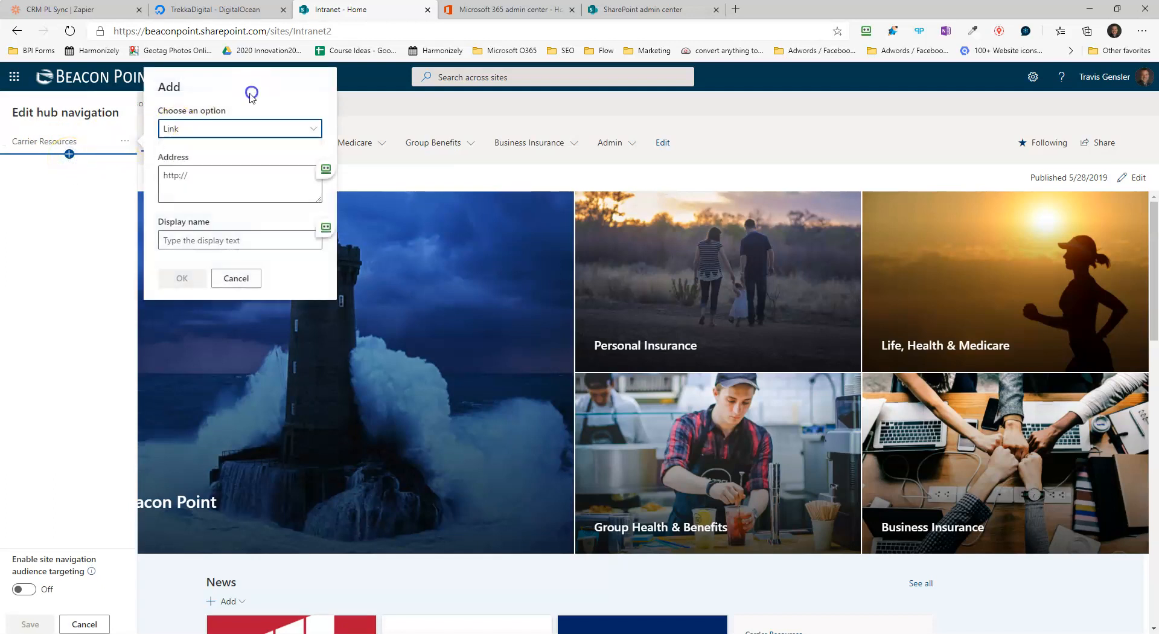
left_click(203, 175)
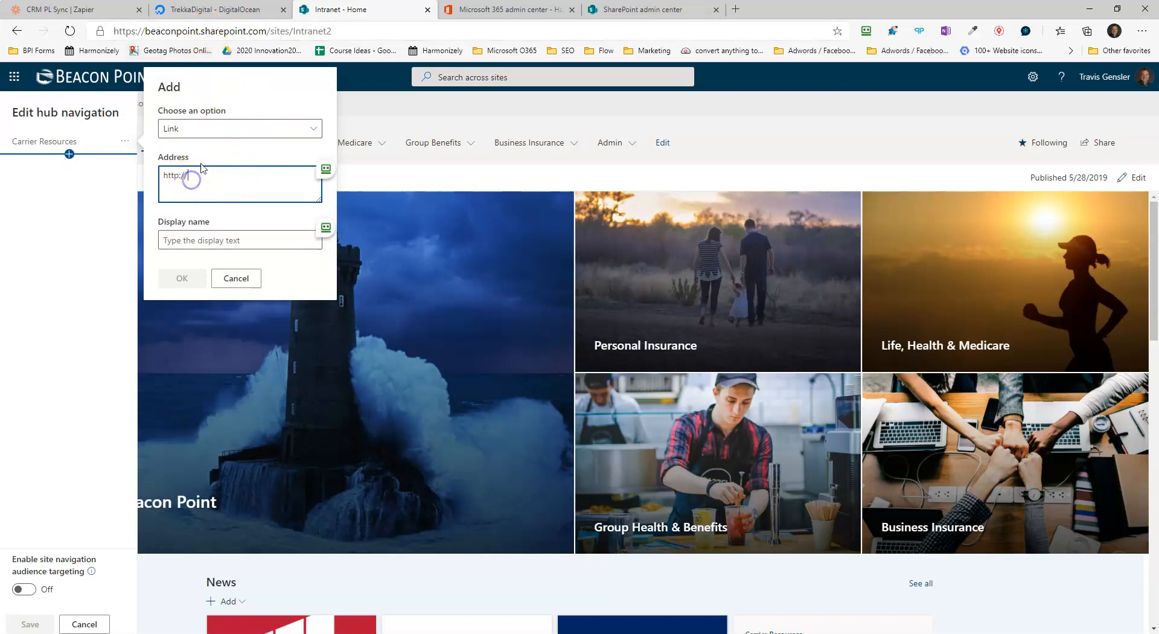
left_click(509, 112)
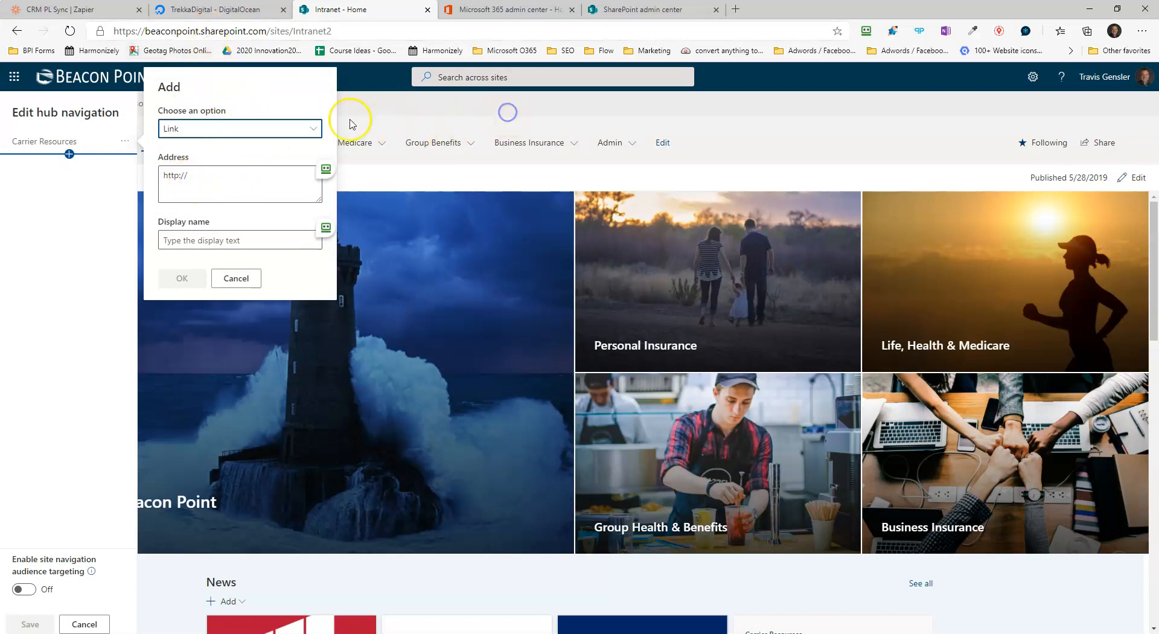
left_click(235, 278)
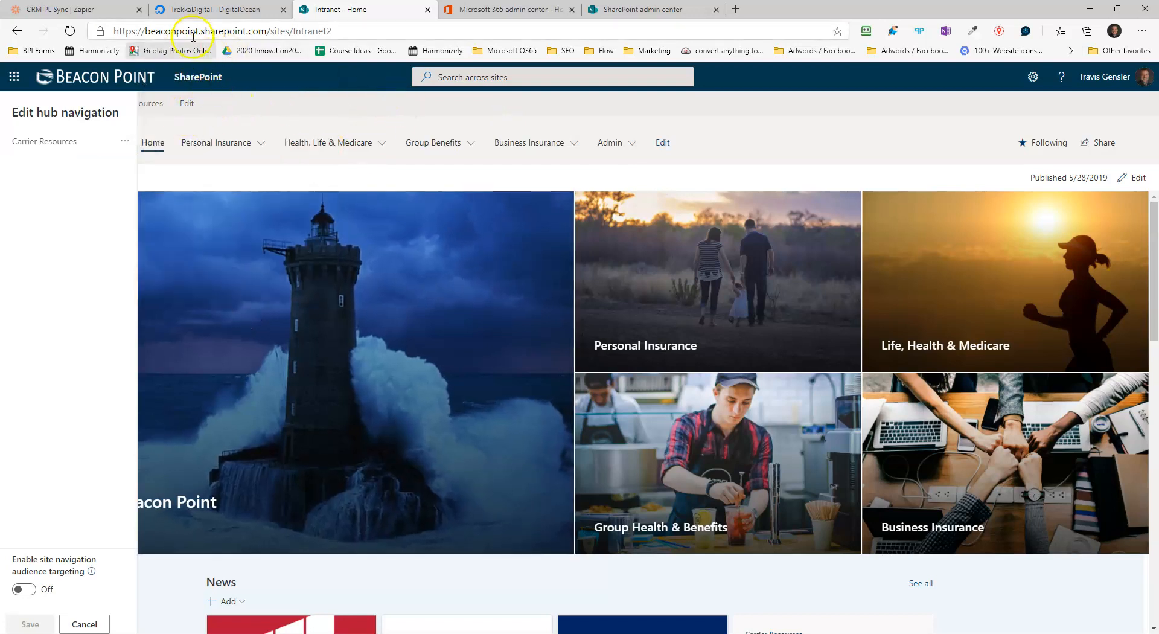
left_click(82, 624)
Step: Open the Carrier Resources site from the Intranet's hub navigation and copy its web address
left_click(128, 104)
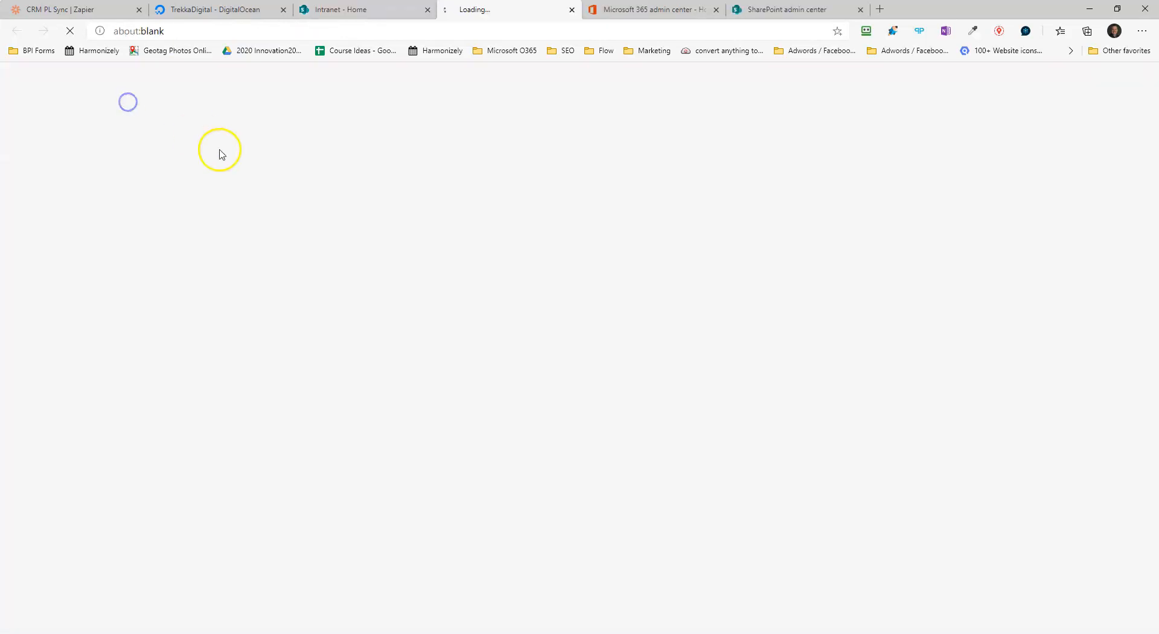
left_click(374, 27)
key("ctrl+c")
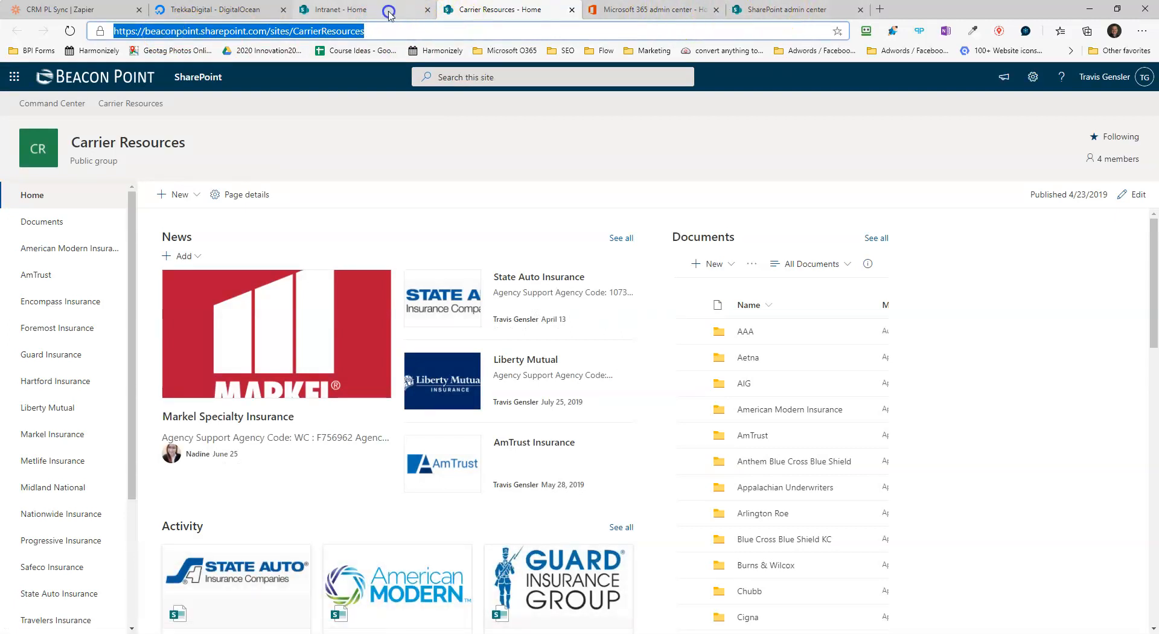
Step: Add a link below Carrier Resources in the Intranet's hub navigation with the copied site address and the display name Option 2
left_click(389, 15)
left_click(186, 103)
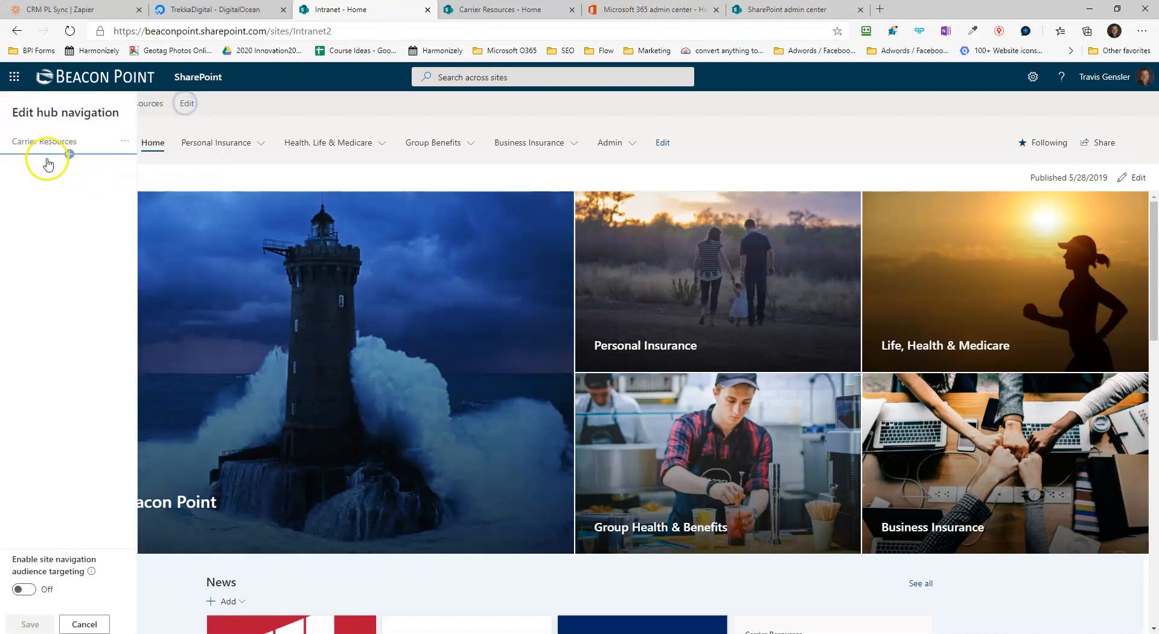
left_click(69, 154)
left_click(184, 127)
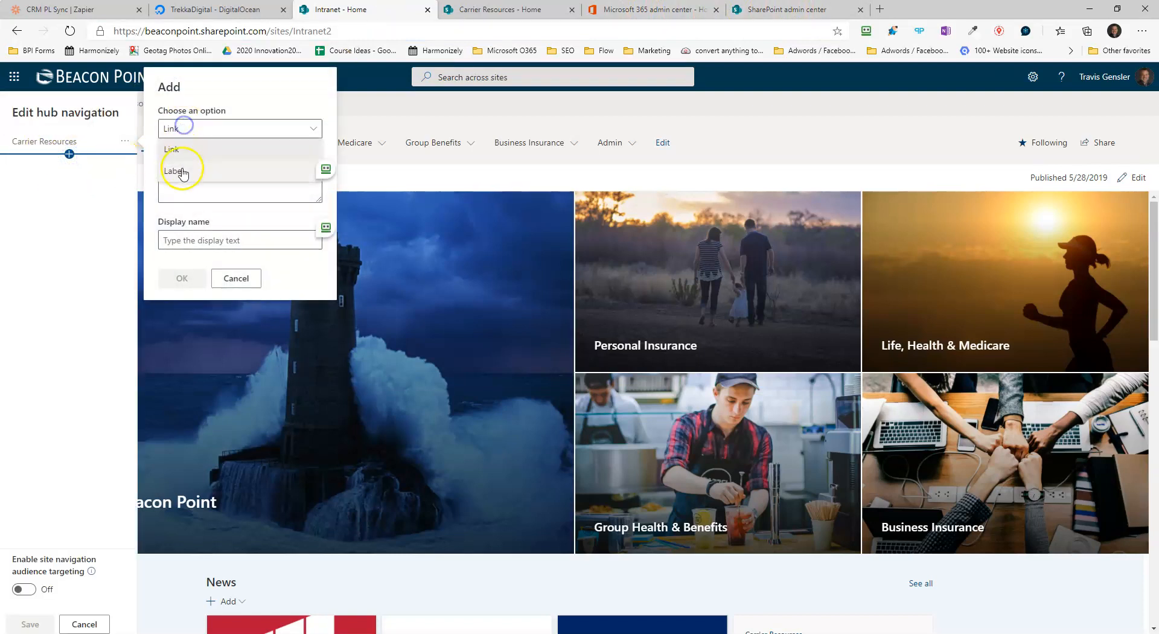
left_click(177, 173)
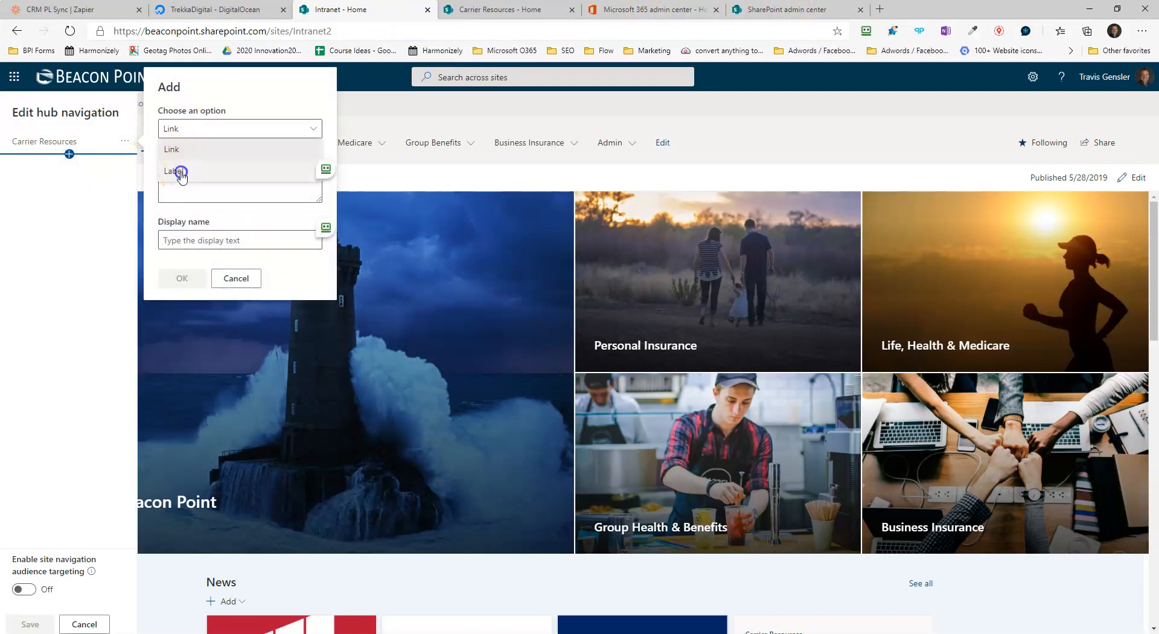
left_click(197, 130)
left_click(197, 151)
left_click(185, 168)
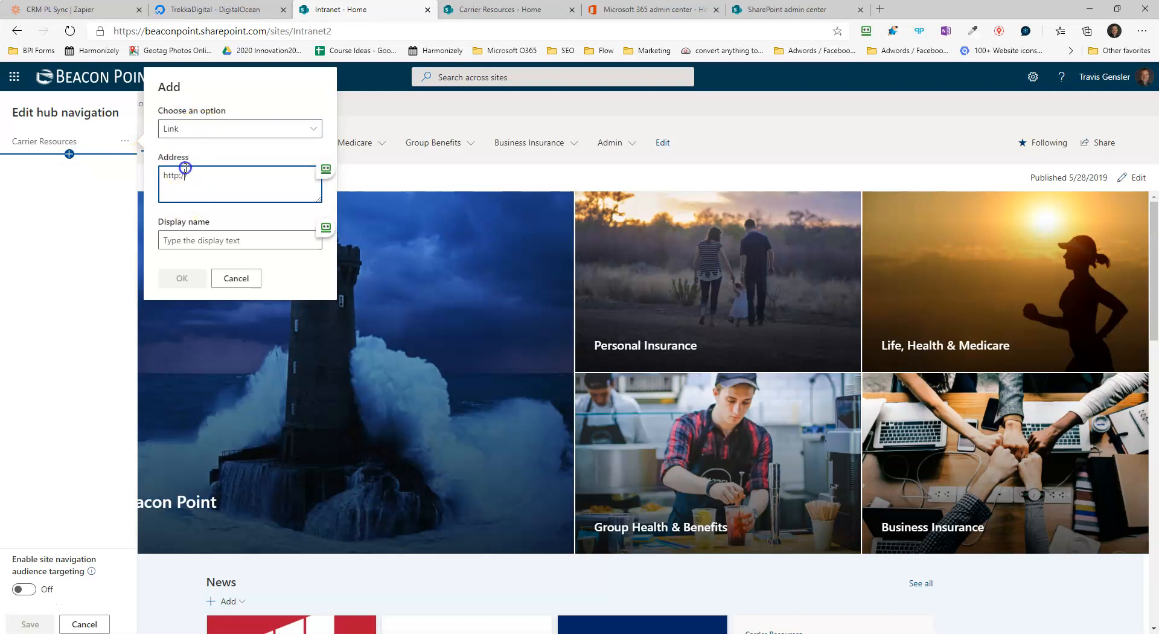
left_click(180, 243)
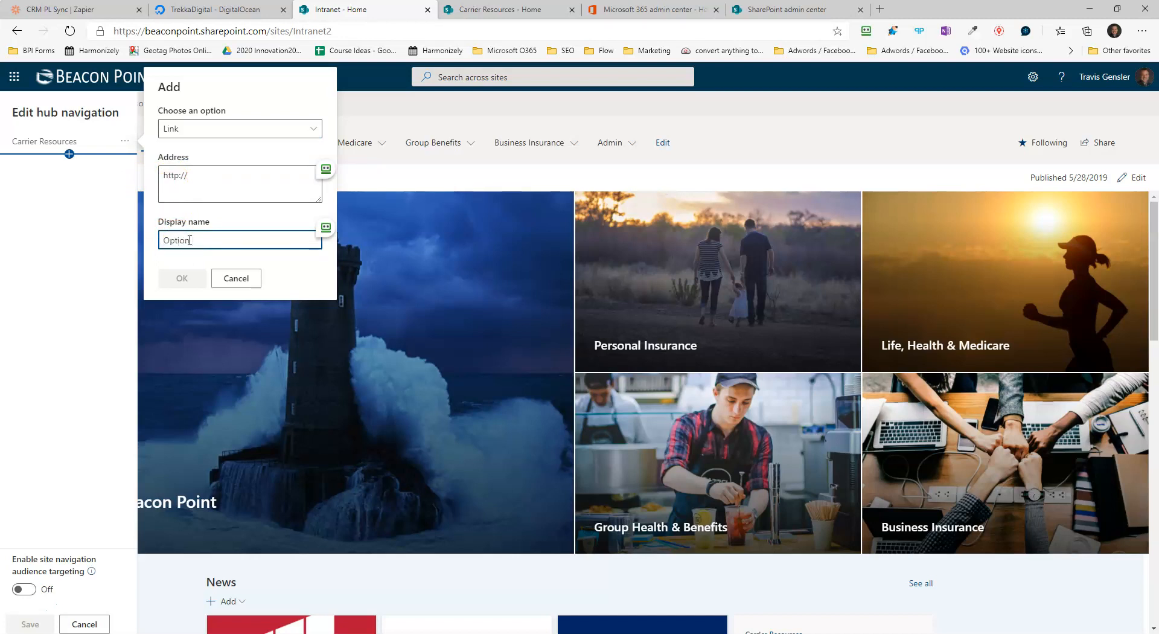
left_click_drag(203, 174, 125, 174)
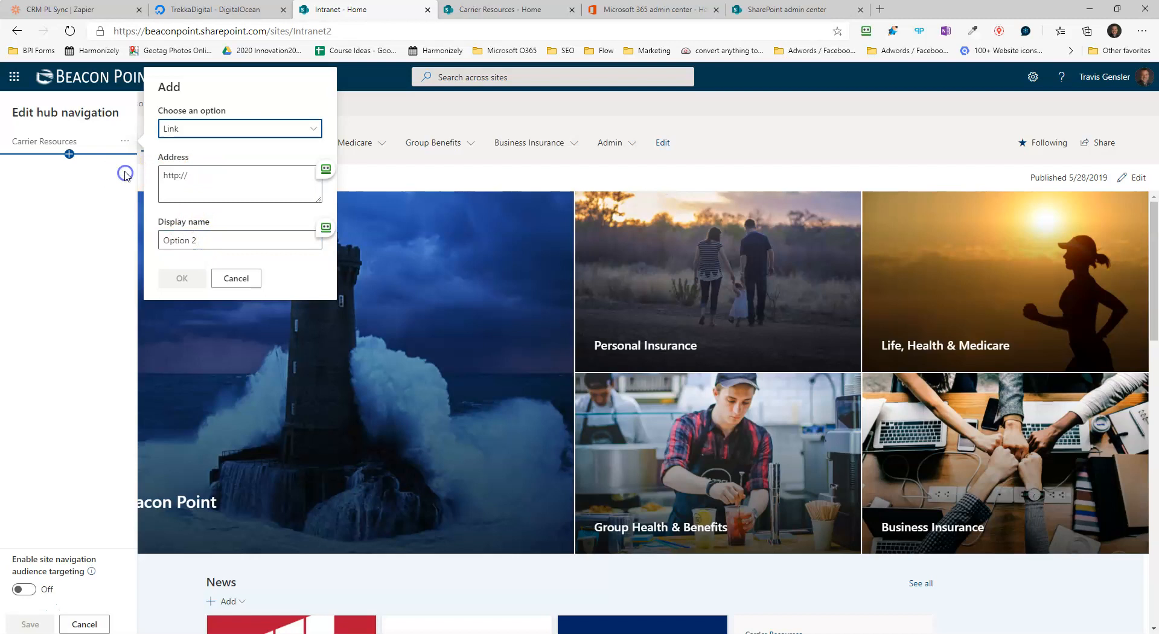
left_click(197, 181)
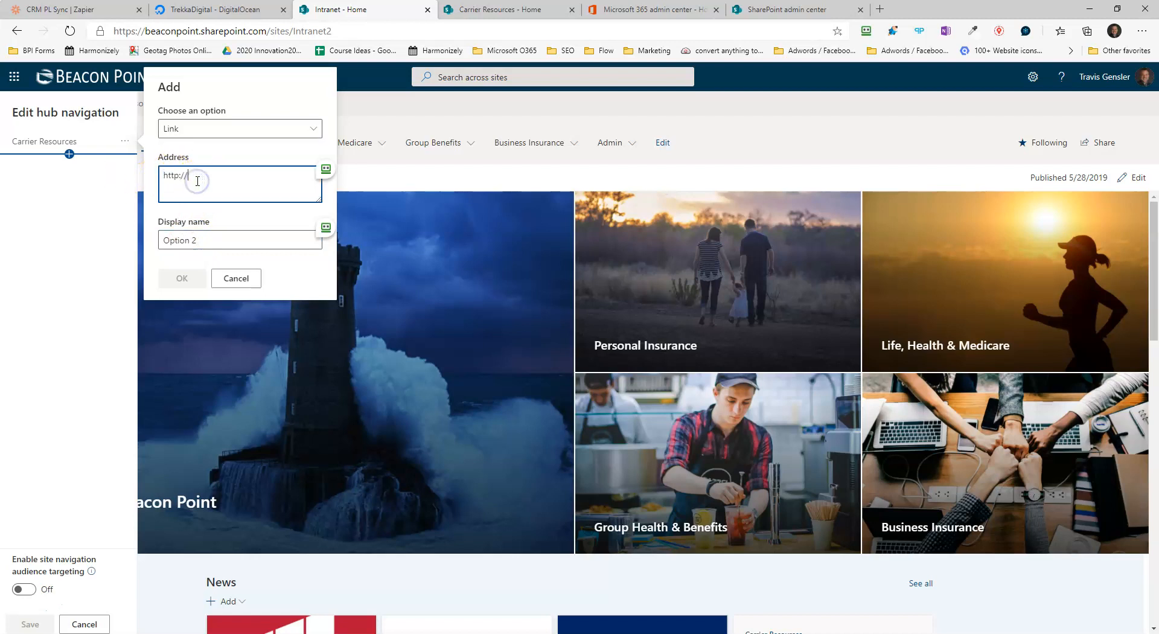
key("ctrl+v")
left_click(179, 279)
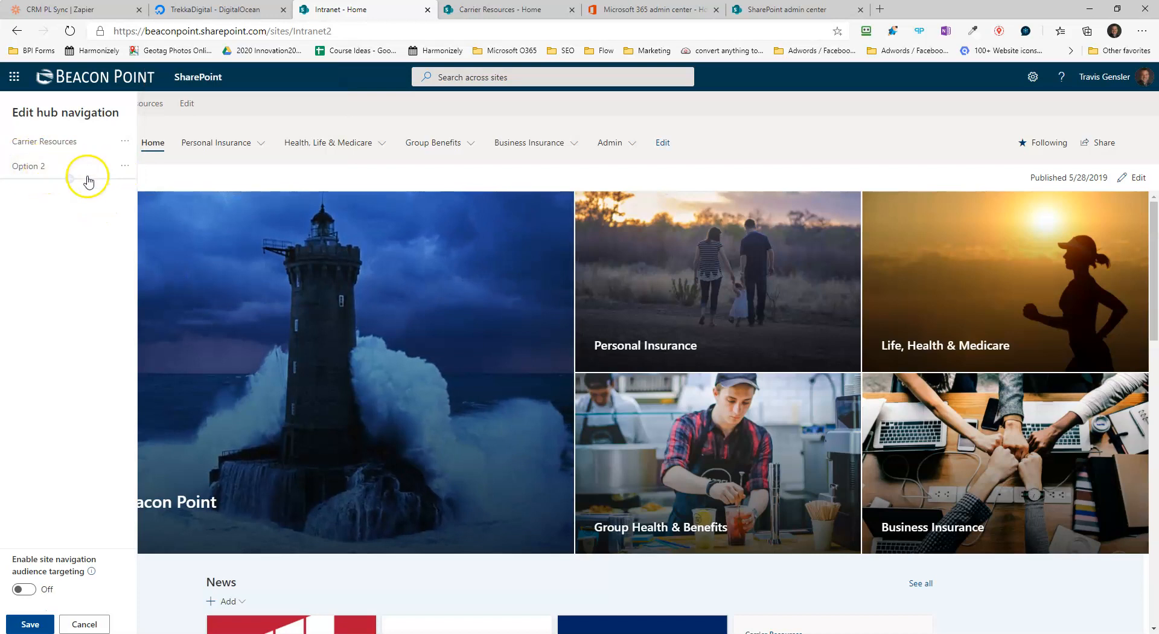
Step: Move Carrier Resources below Option 2 in the hub navigation and save the changes
left_click(58, 142)
left_click_drag(5, 143, 8, 180)
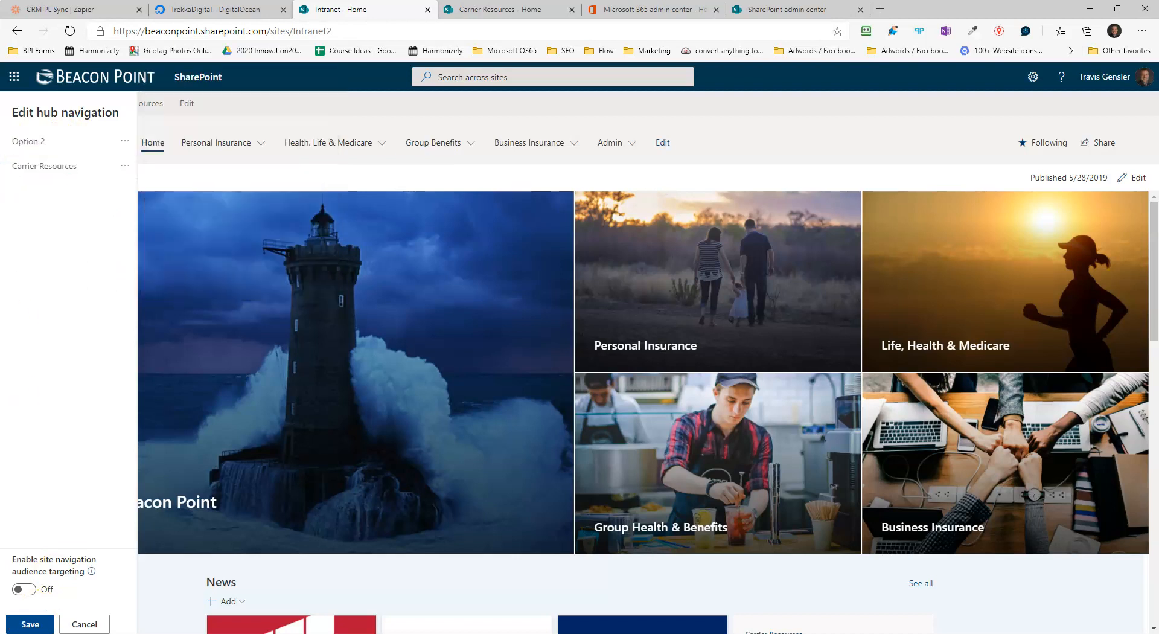
left_click(20, 628)
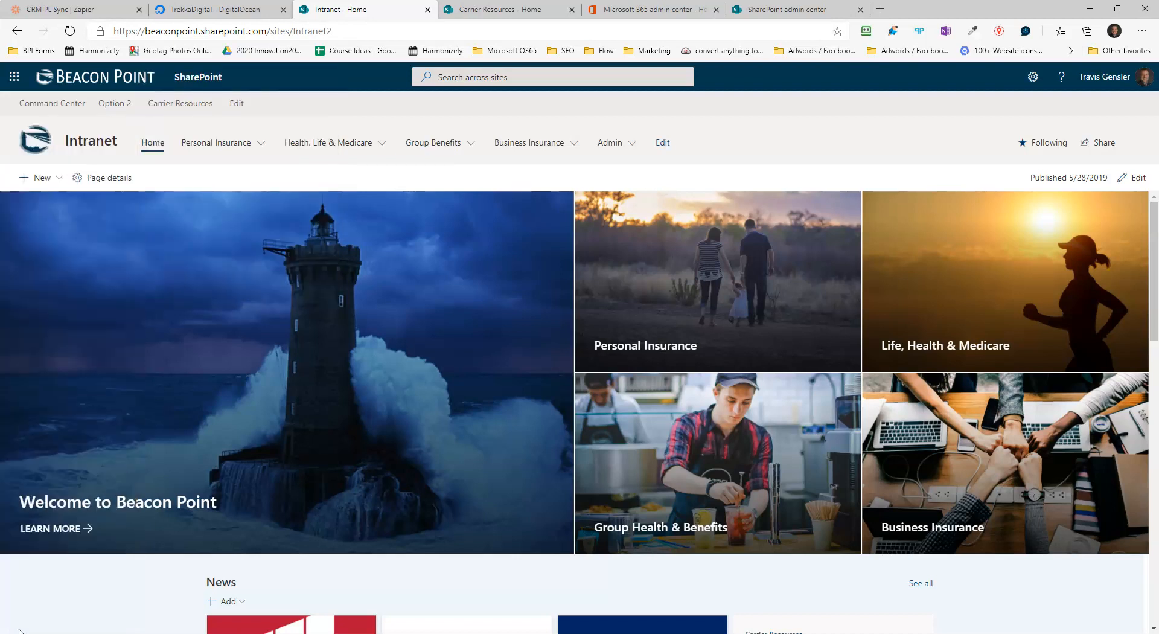
Step: Remove the Option 2 link from the hub navigation and save the changes
left_click(238, 104)
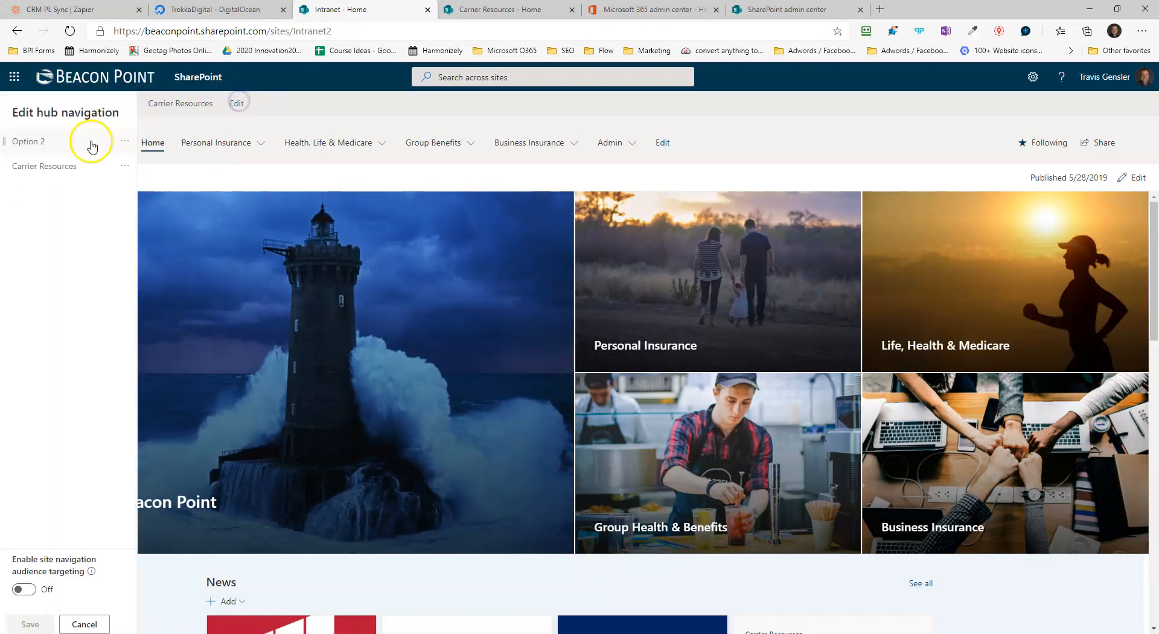
left_click(127, 139)
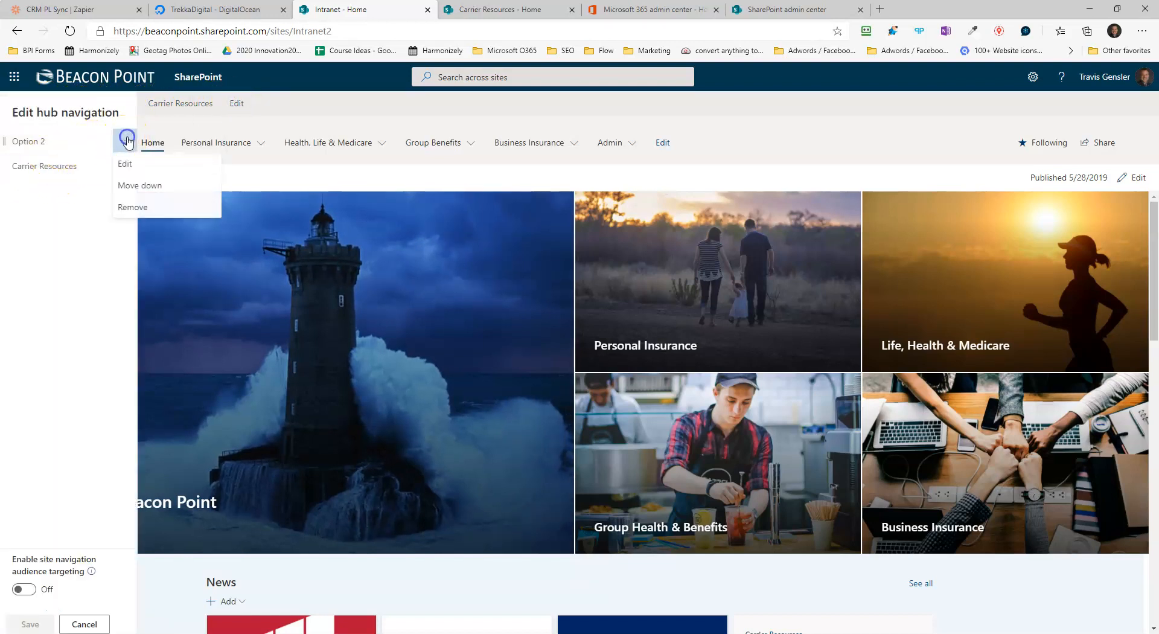
left_click(124, 207)
left_click(11, 623)
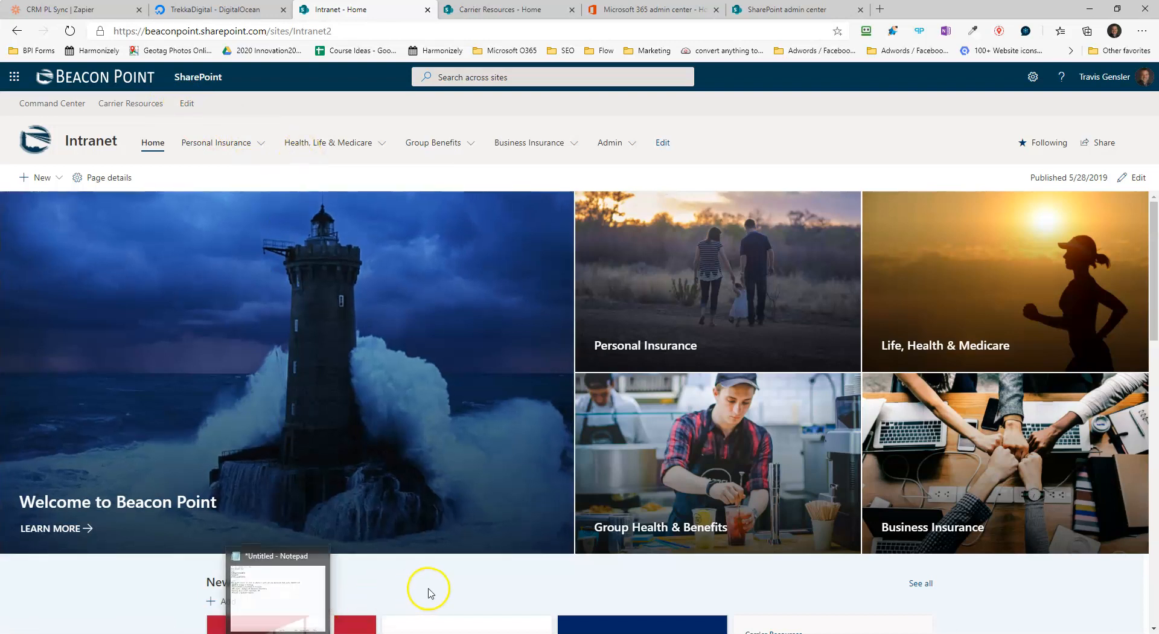
Step: Compare the Intranet home page's News section with the news posts on the Carrier Resources site
scroll(430, 592, "down", 3)
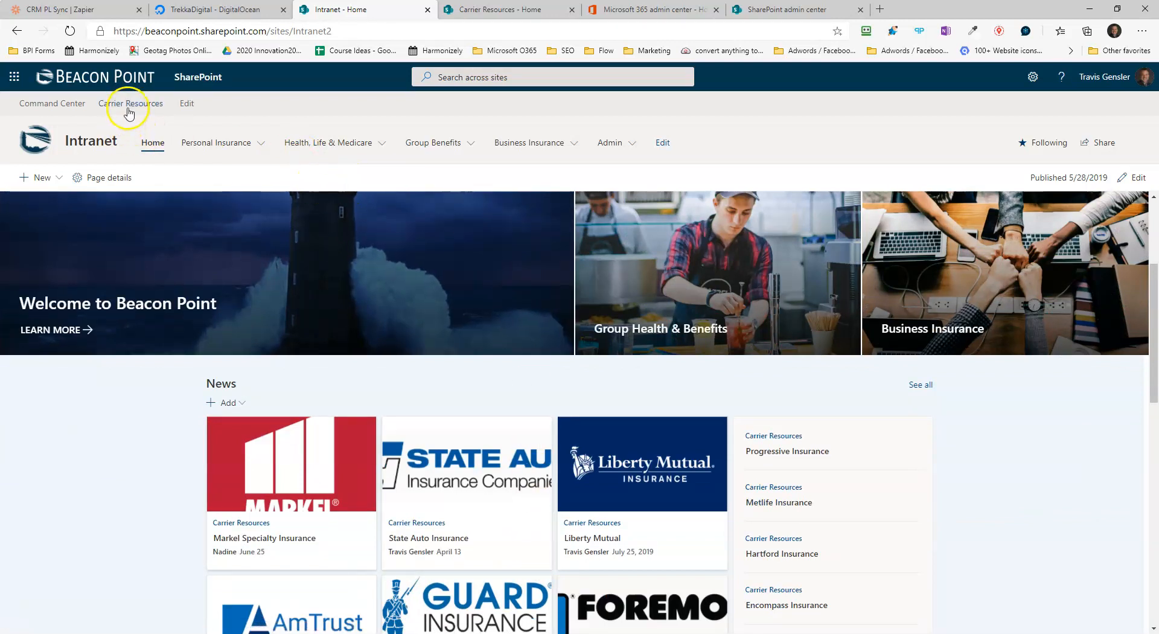
left_click(467, 9)
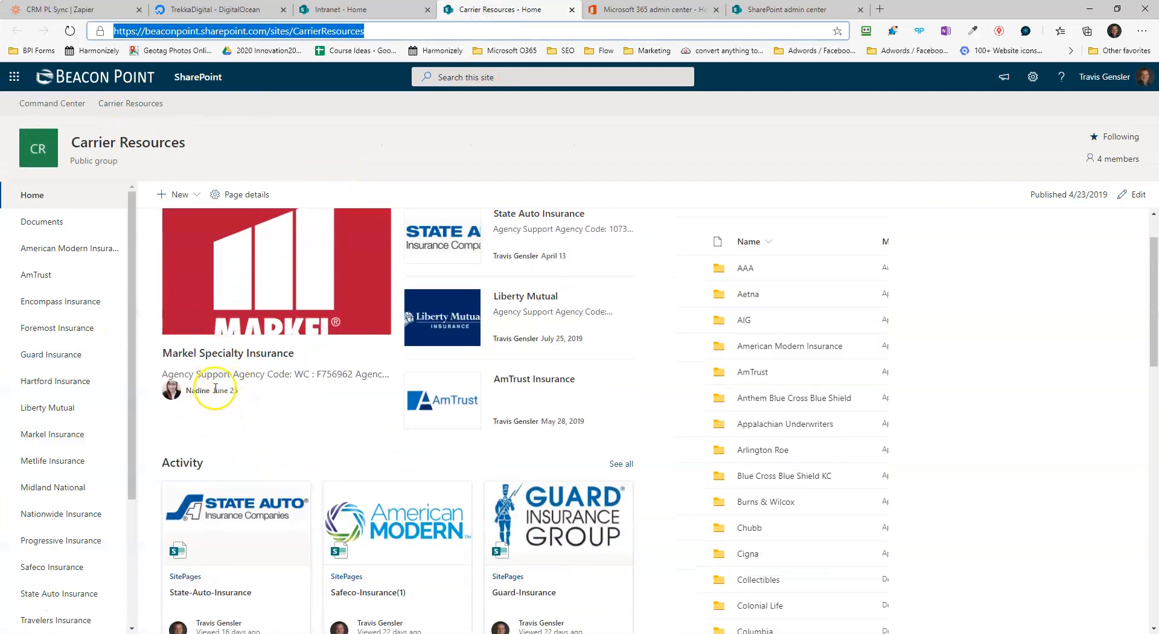
left_click_drag(239, 392, 212, 394)
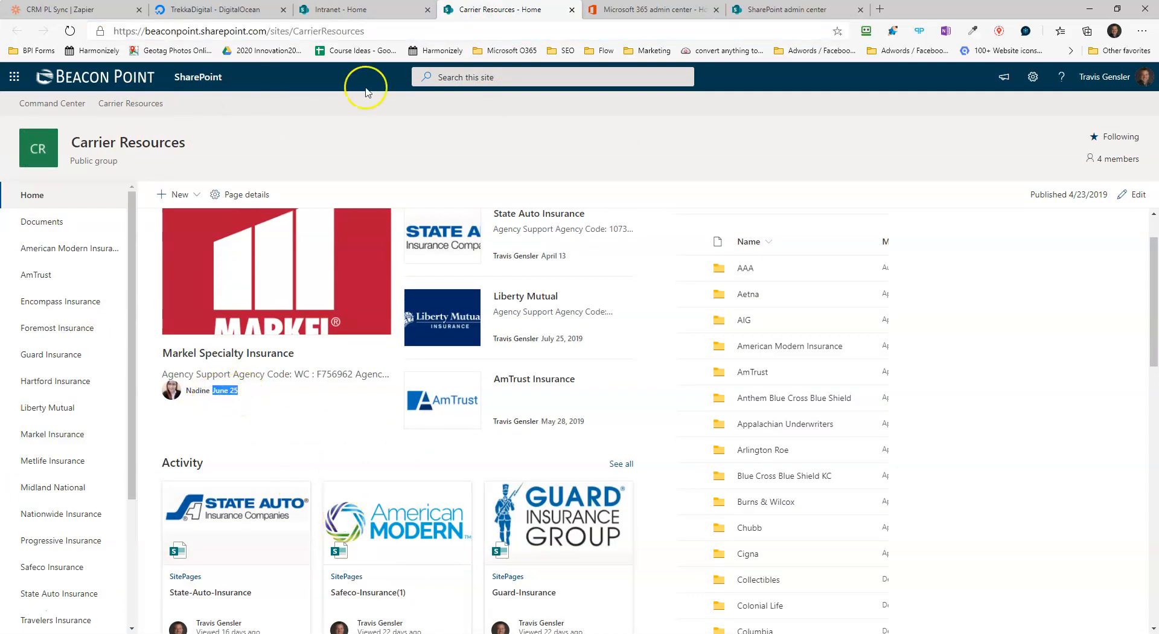
left_click(372, 11)
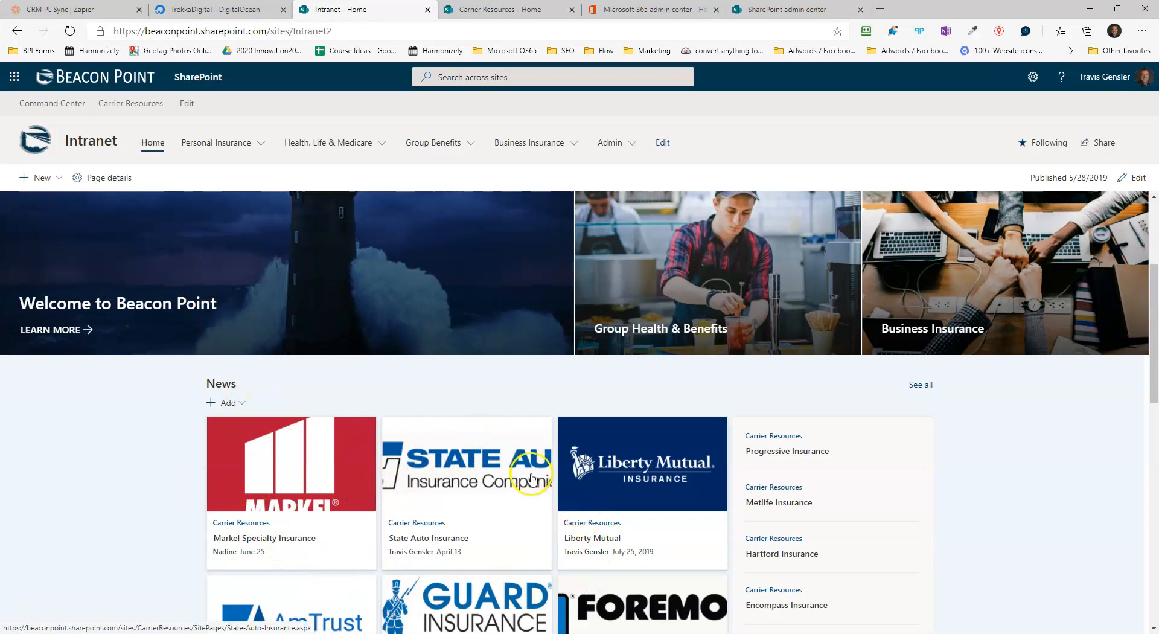
scroll(436, 423, "down", 2)
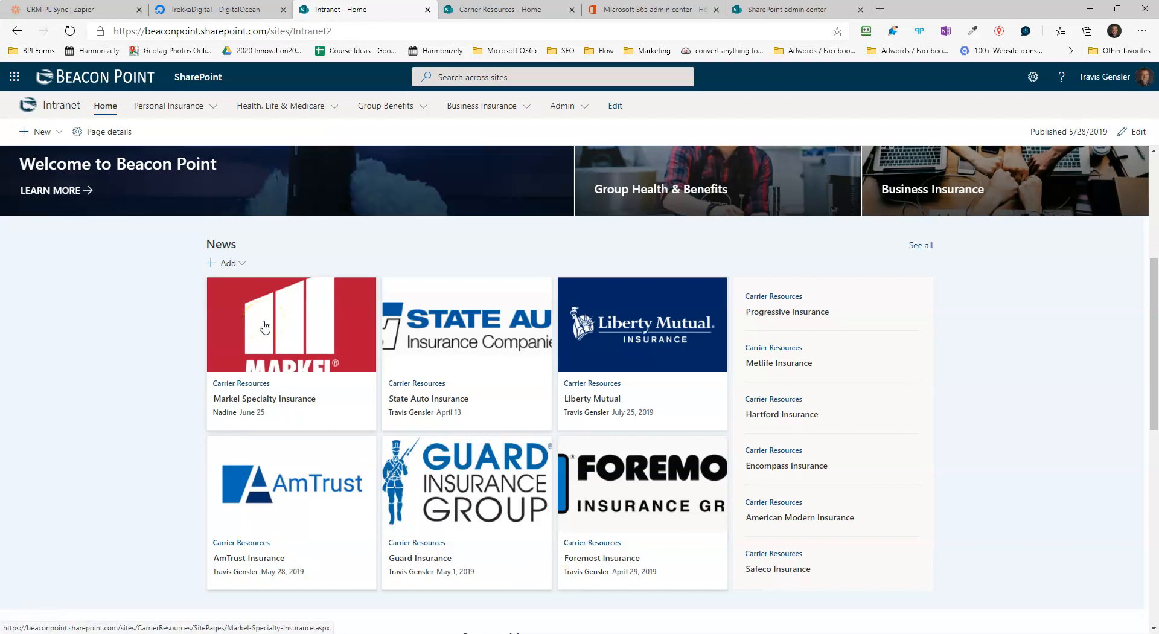
scroll(265, 326, "up", 5)
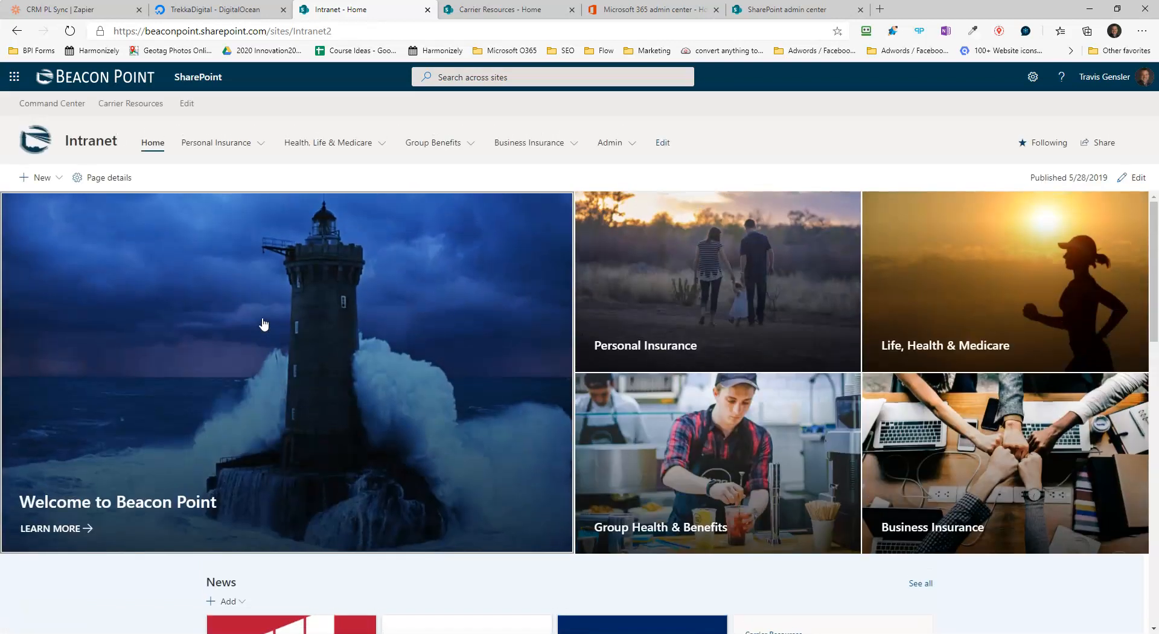